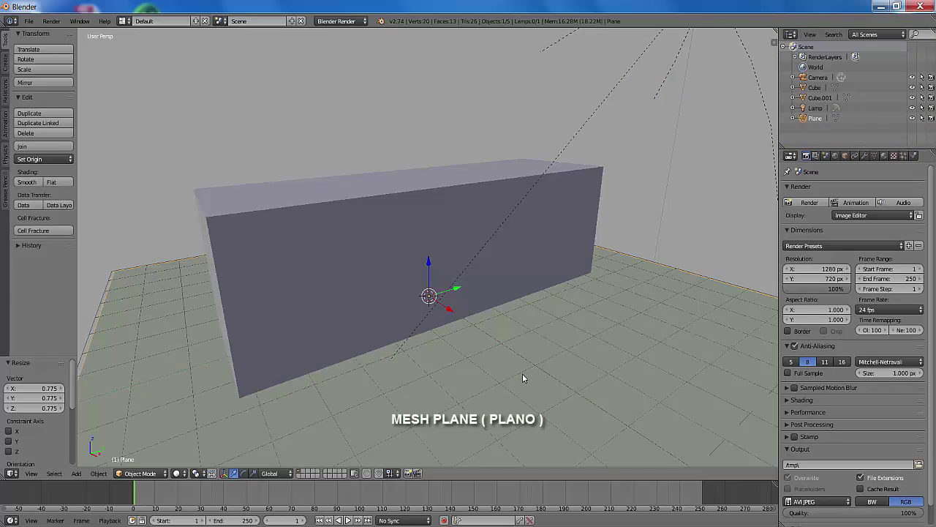
Step: Switch the view to wireframe and select the small Cube.001 hidden inside the large box
right_click(565, 216)
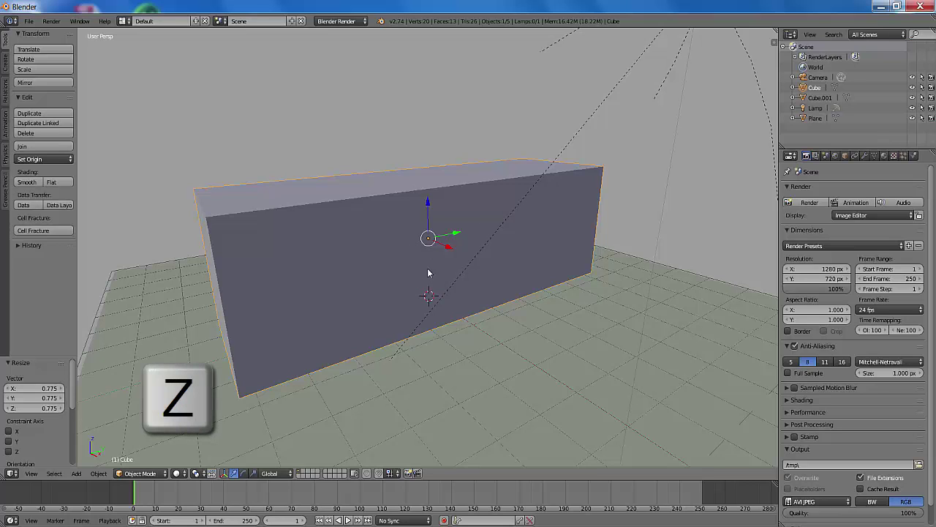
key("z")
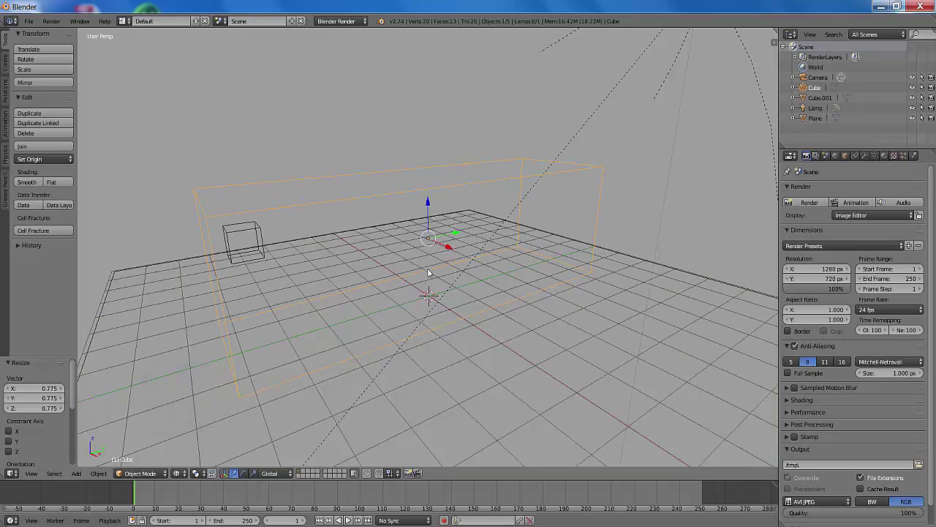
right_click(253, 237)
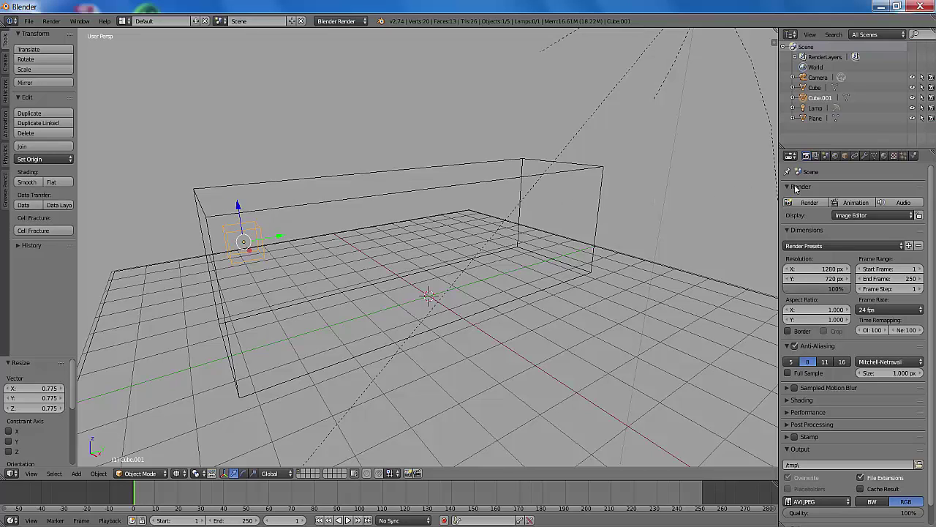
Step: Enable fluid physics on the small Cube.001 with type Inflow
left_click(913, 155)
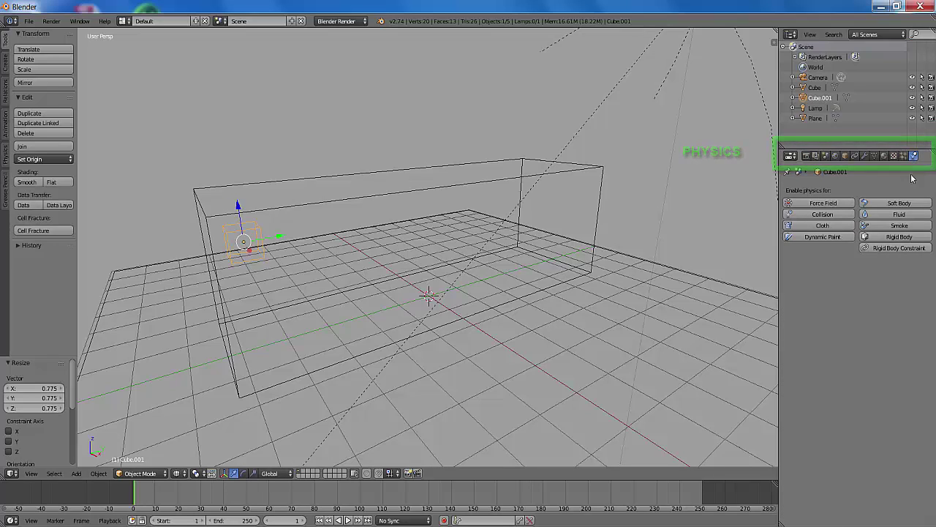
left_click(893, 214)
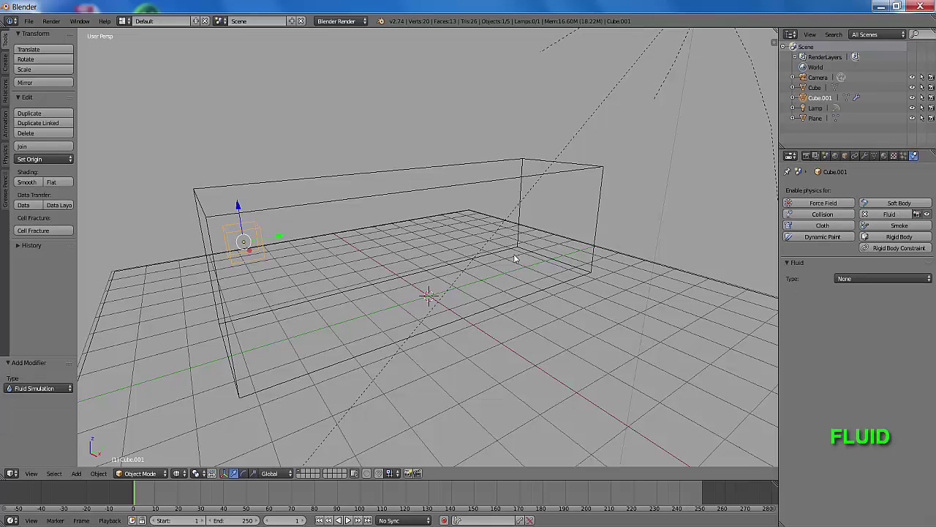
left_click(871, 279)
left_click(852, 222)
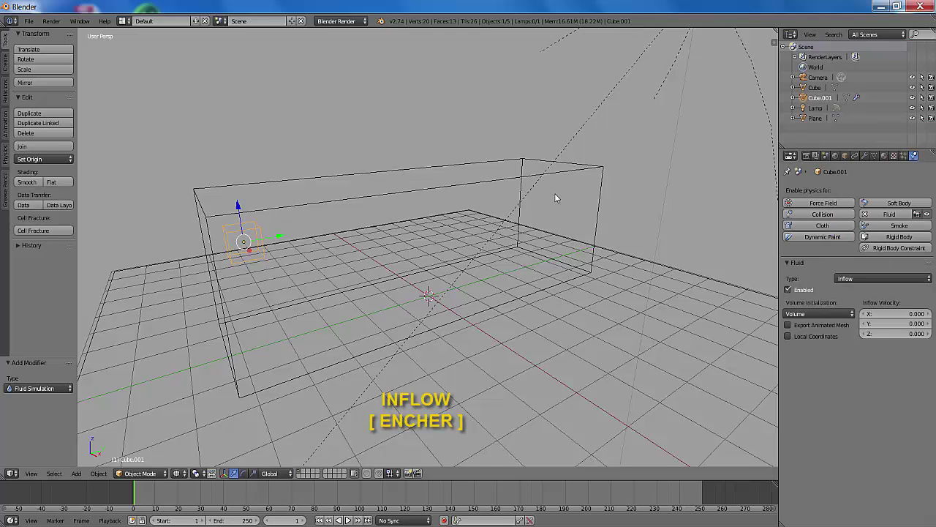
Step: Make the large Cube the fluid Domain, then reselect Cube.001
right_click(479, 182)
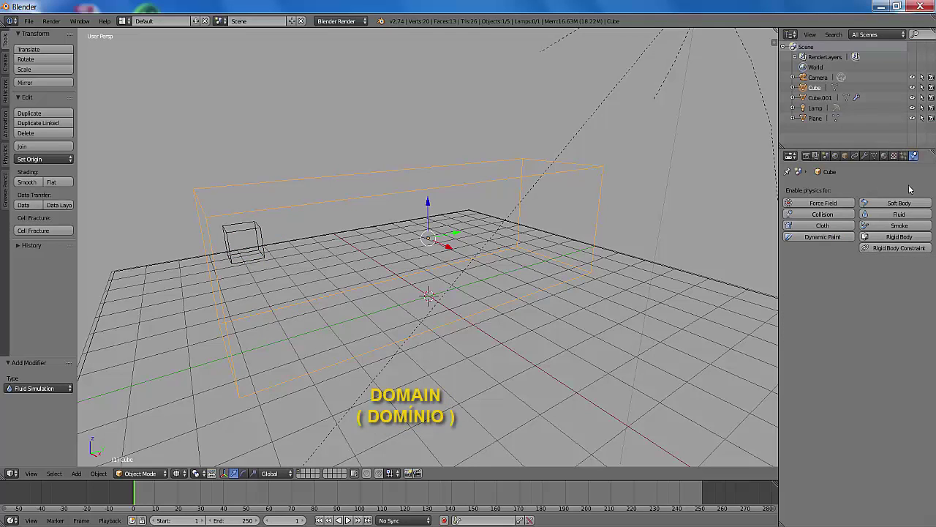
left_click(905, 216)
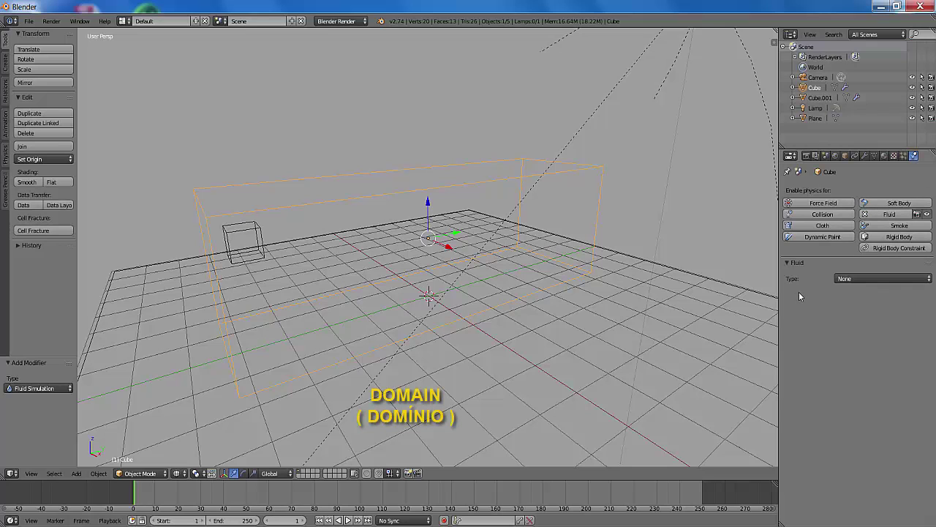
left_click(850, 280)
left_click(852, 260)
right_click(252, 233)
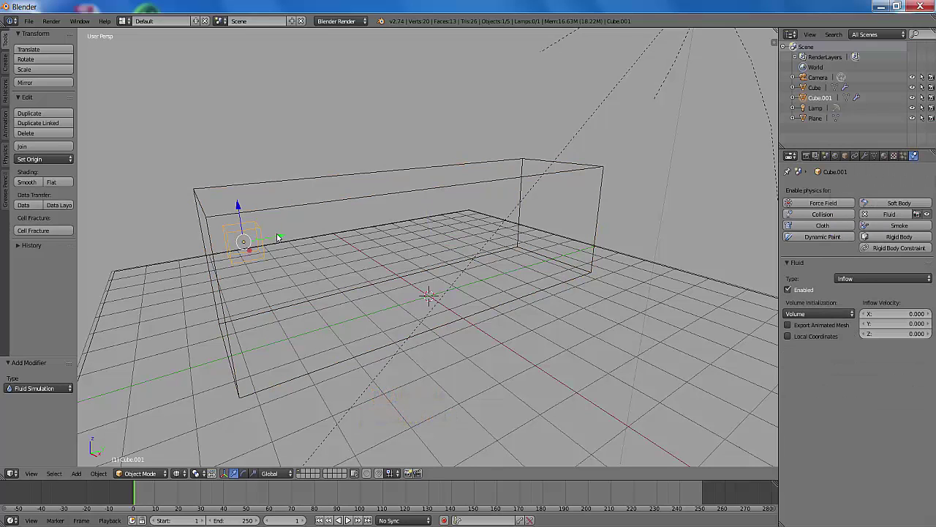
Step: Move Cube.001 4.134 units along Y to the domain's middle, then select the large Cube
left_click_drag(292, 236, 456, 280)
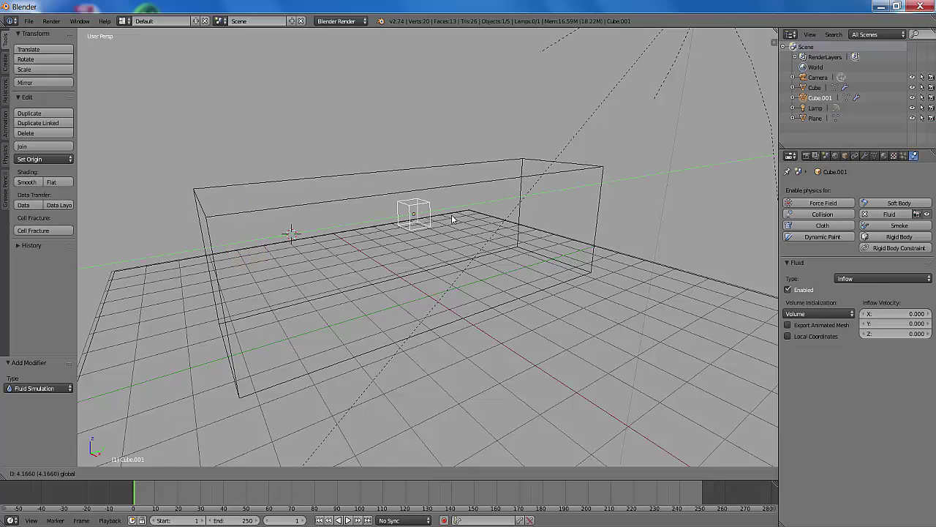
right_click(547, 176)
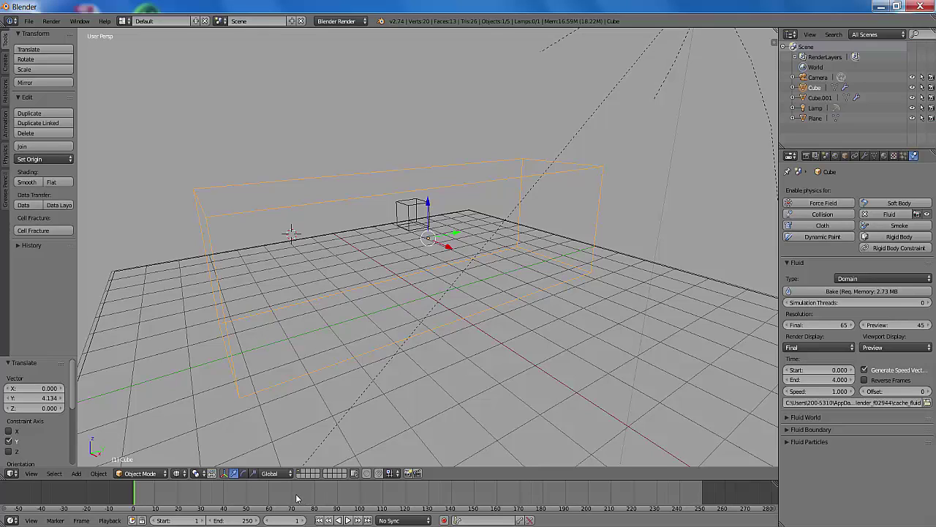
Step: Set the timeline End frame to 100
left_click(228, 520)
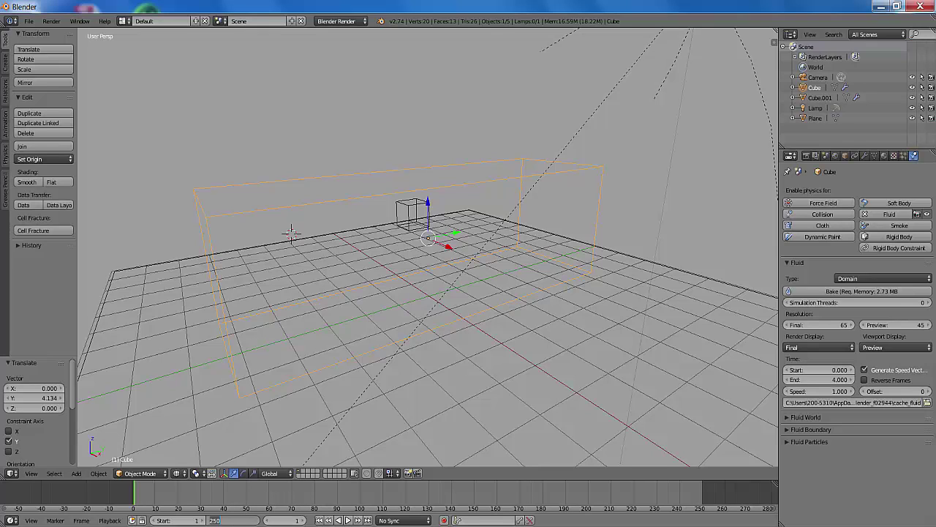
type("End: 1")
type("00")
key("Return")
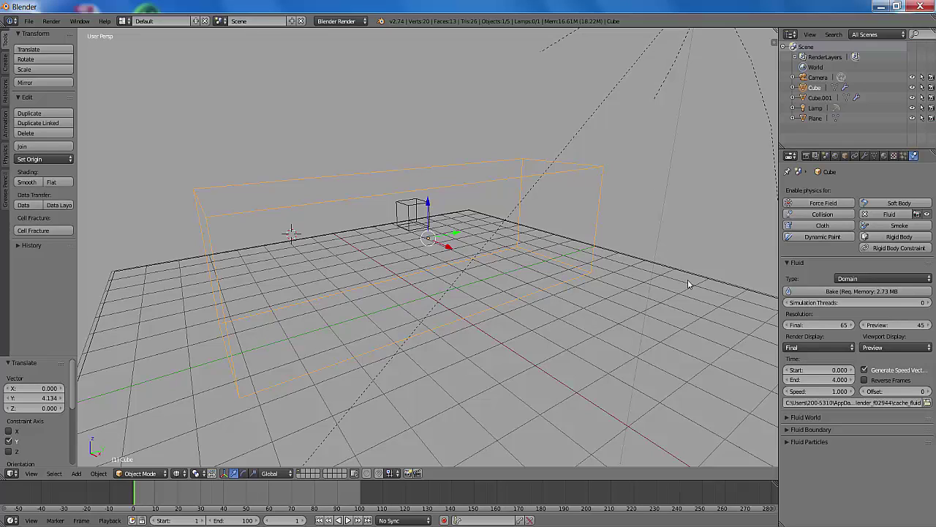
Step: Set domain final resolution to 80 and viewport display to Final, and expand Fluid World
left_click(819, 325)
type("80")
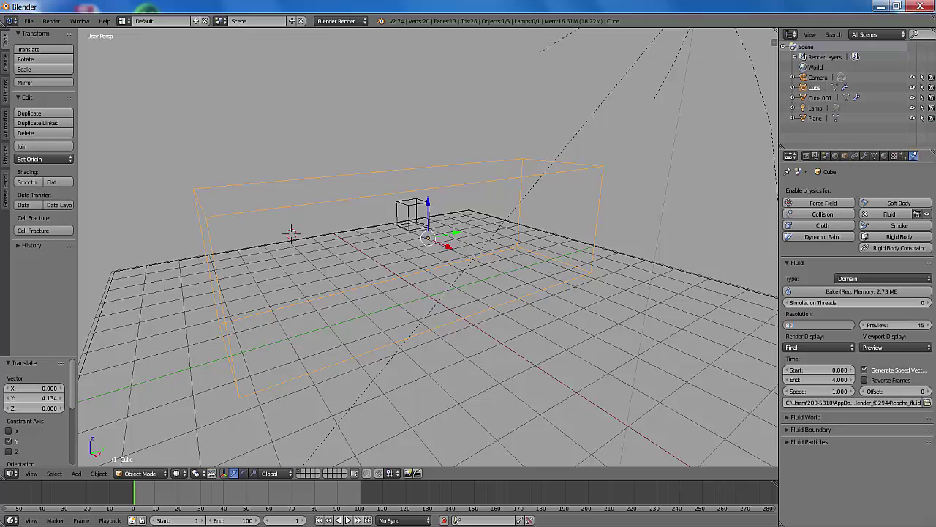
key("Return")
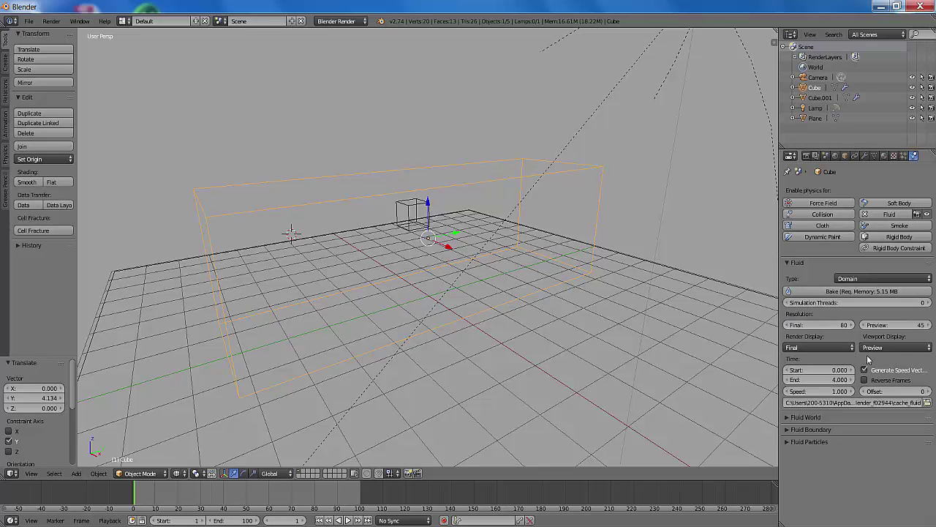
left_click(926, 350)
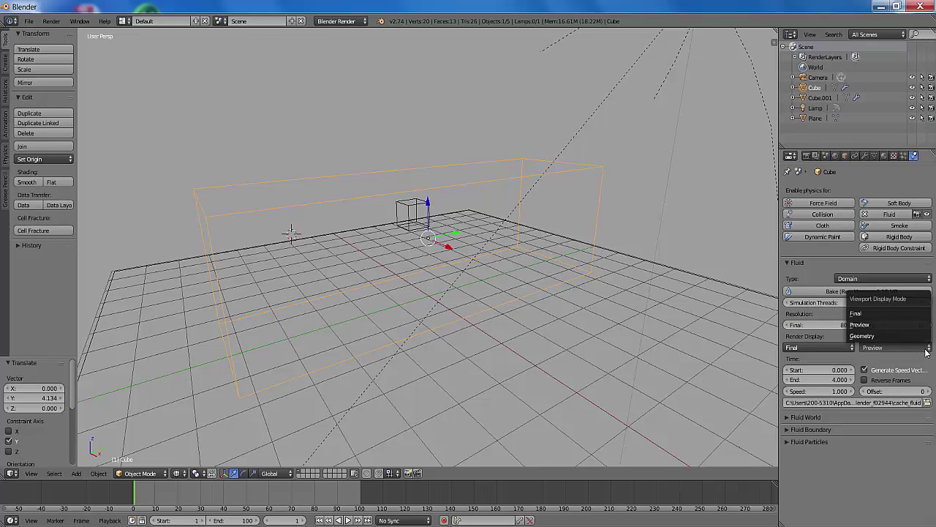
left_click(867, 314)
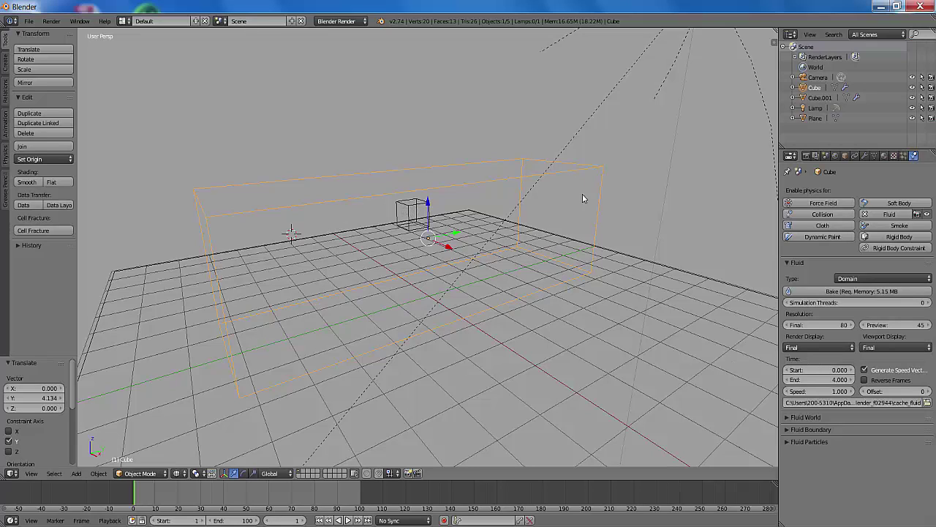
left_click(788, 418)
scroll(787, 420, "down", 1)
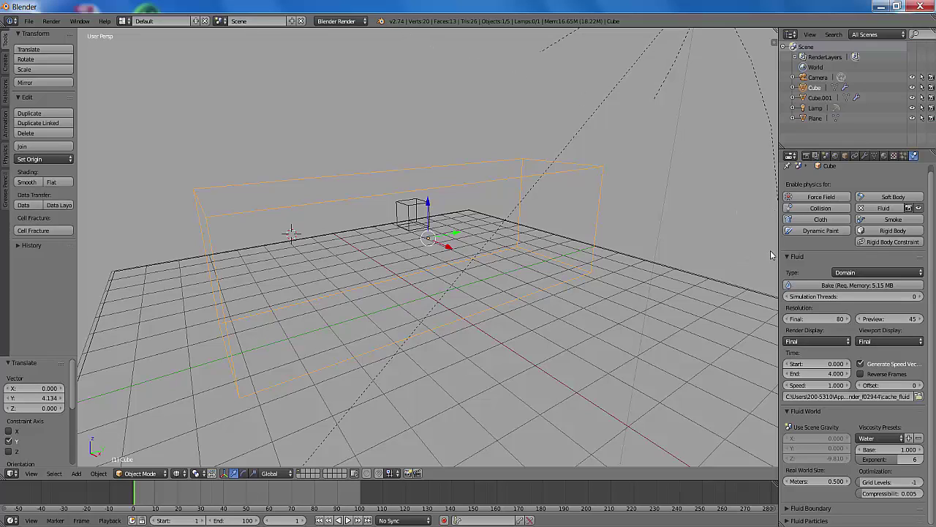
Step: Bake the fluid, play back the puddles spreading on the floor, then rewind to frame 1
left_click(847, 286)
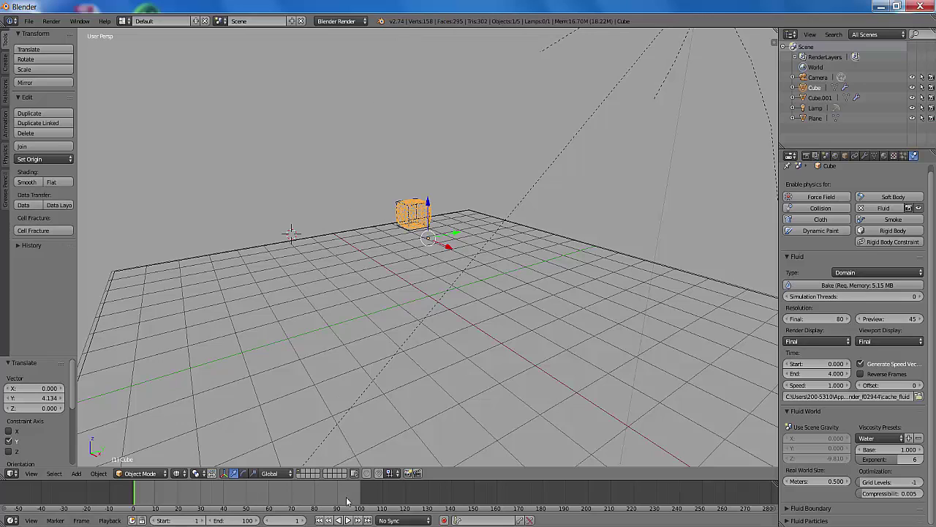
left_click(348, 520)
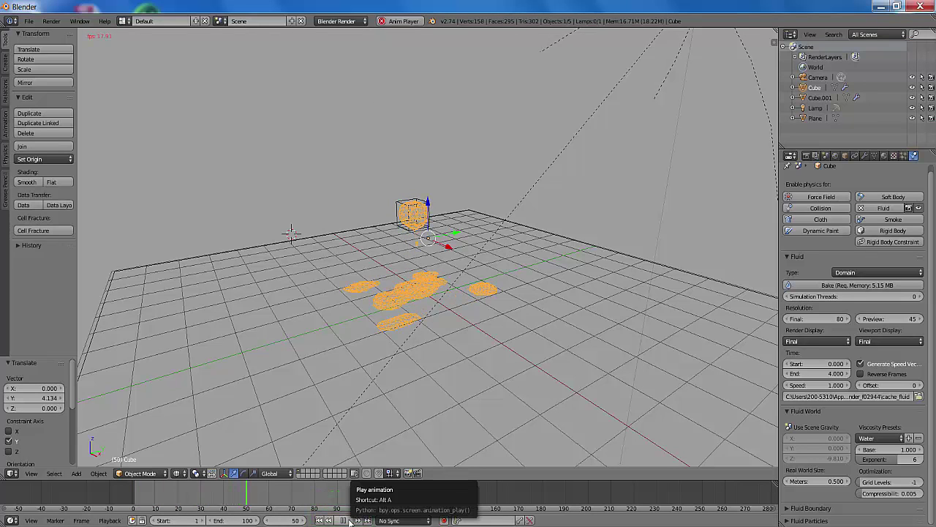
left_click(348, 520)
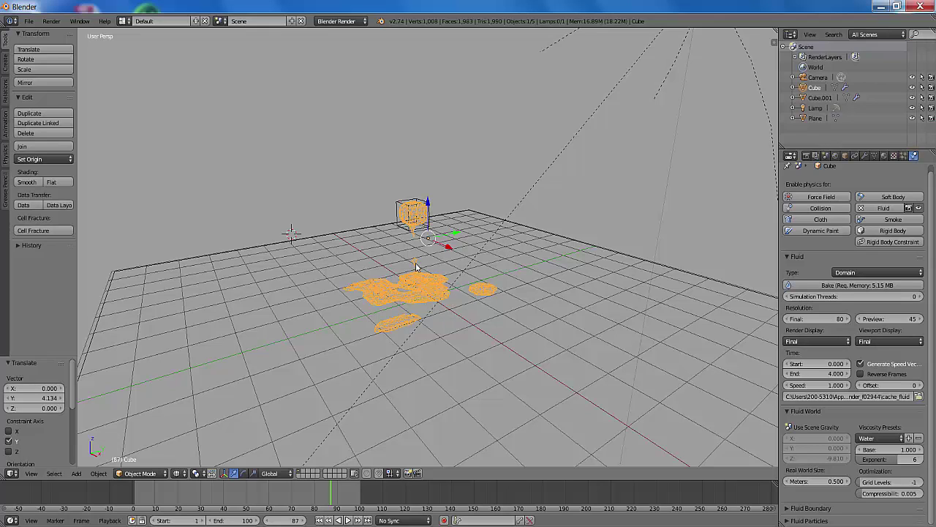
left_click(319, 521)
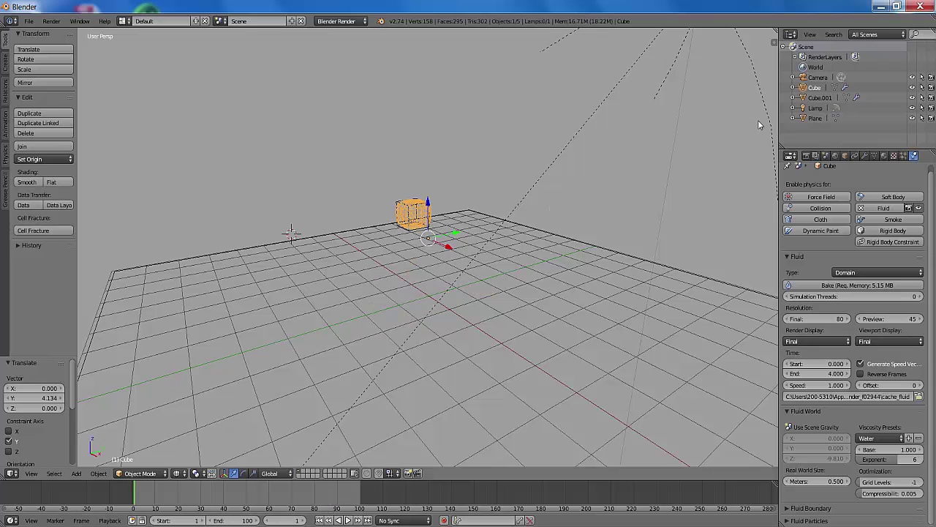
Step: Set Cube.001's inflow velocity Z to 1.000
left_click(822, 98)
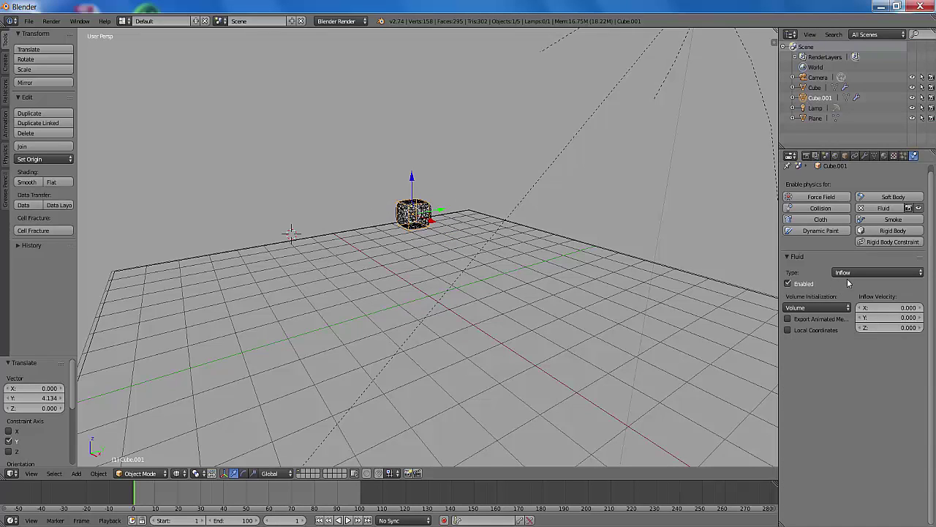
left_click(889, 328)
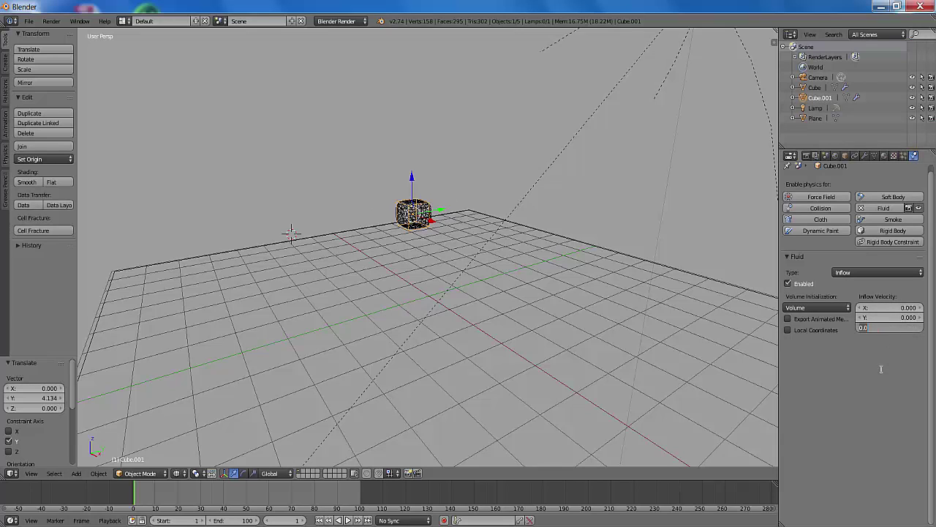
type("1.000")
key("Return")
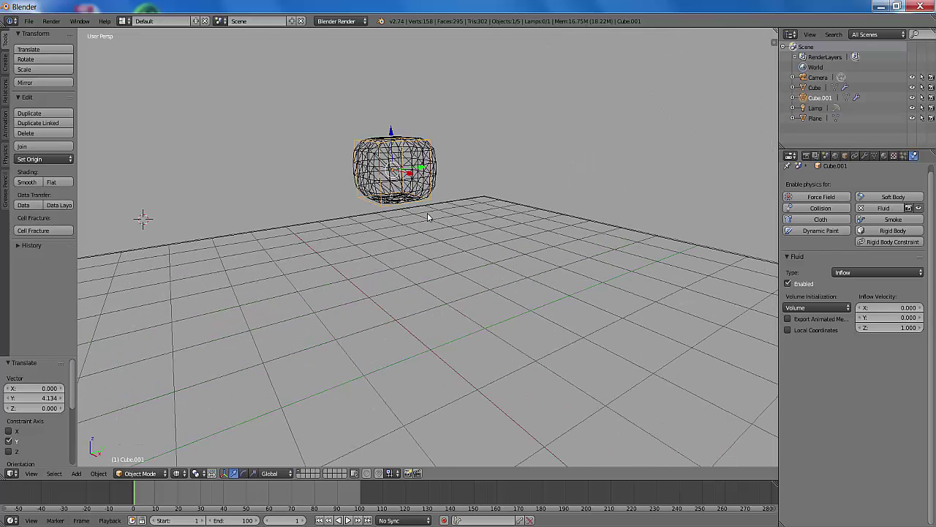
Step: Select the domain Cube and re-bake the fluid simulation
right_click(422, 152)
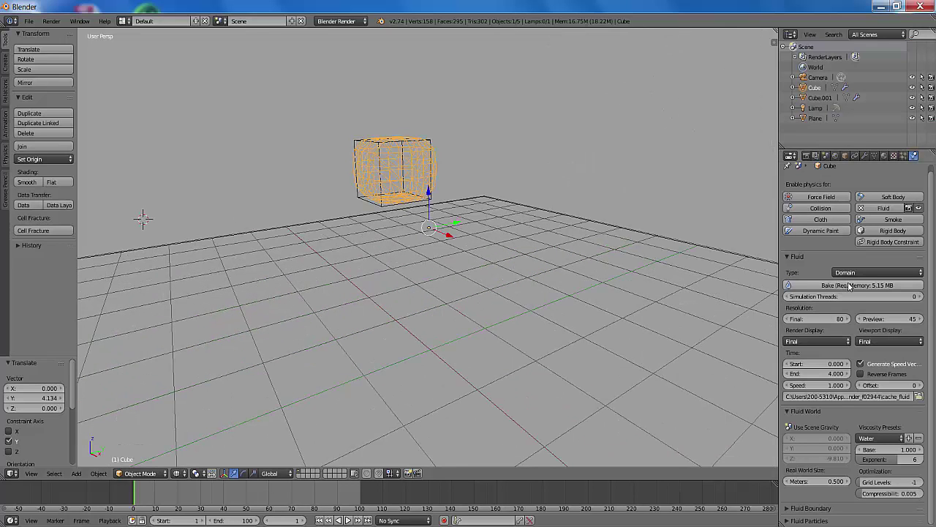
left_click(850, 285)
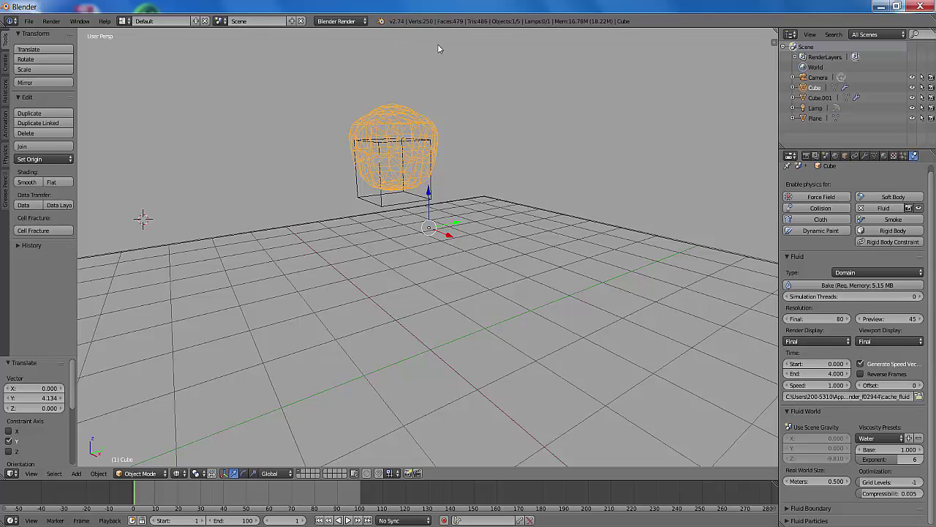
scroll(526, 212, "down", 3)
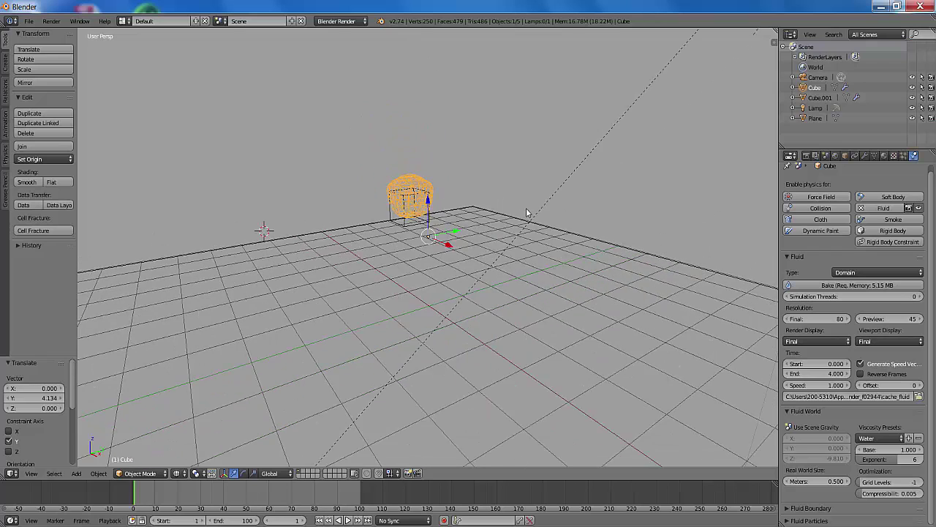
scroll(526, 212, "down", 1)
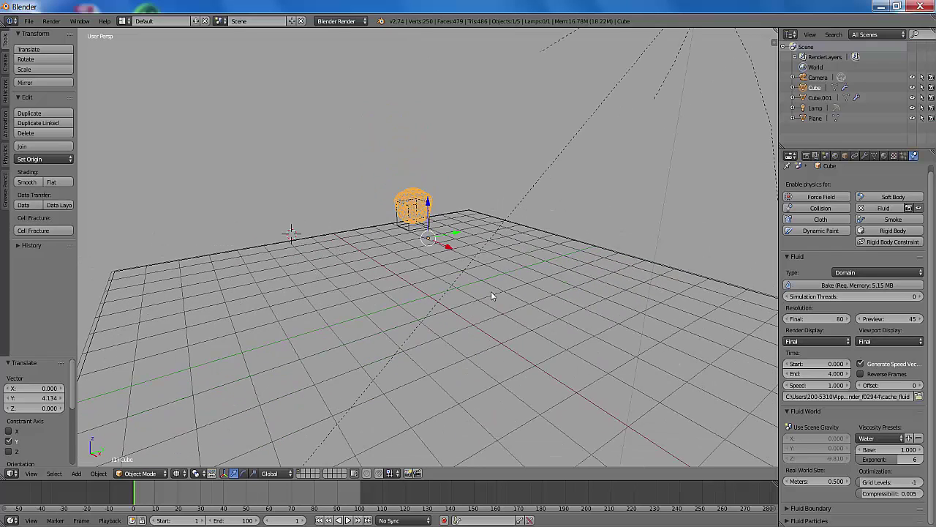
Step: After previewing playback, change Cube.001's inflow velocity Z to -1 and rewind to frame 1
left_click(348, 520)
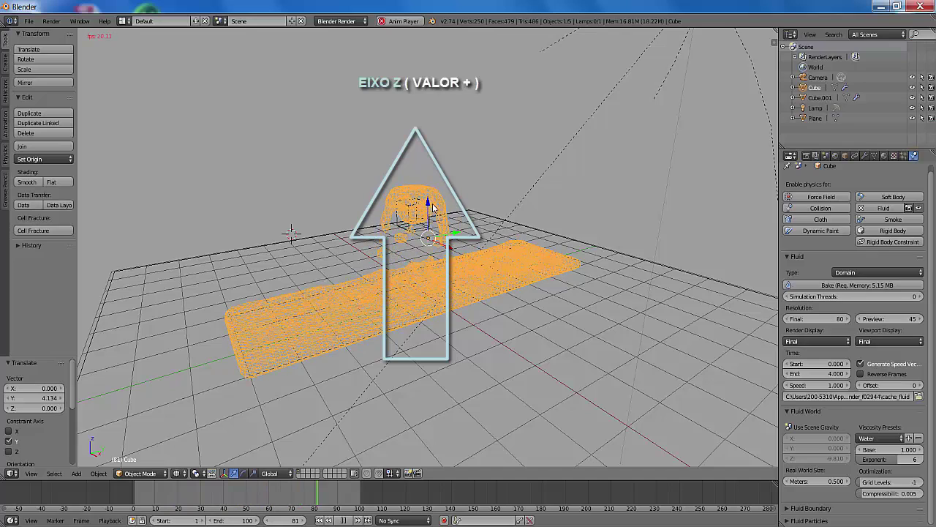
left_click(342, 520)
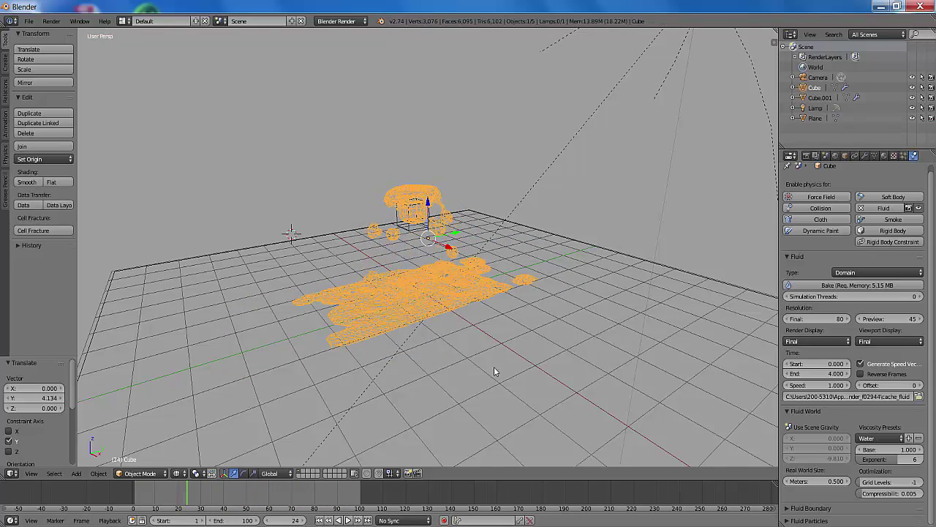
right_click(412, 230)
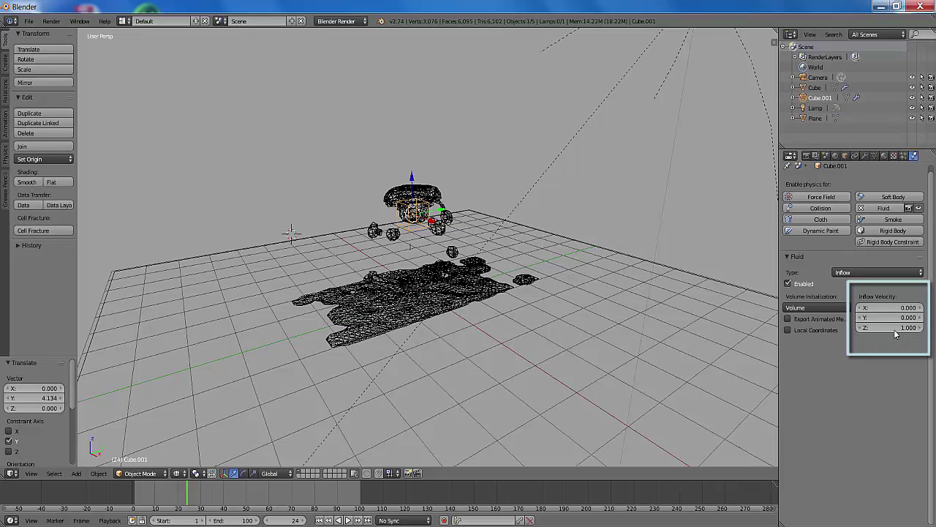
left_click(894, 328)
key("BackSpace")
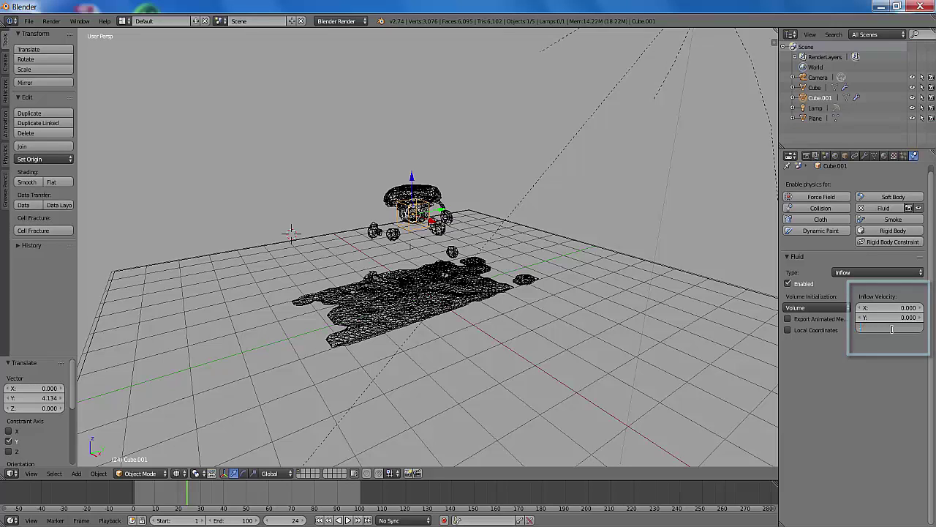
type("-1")
key("Return")
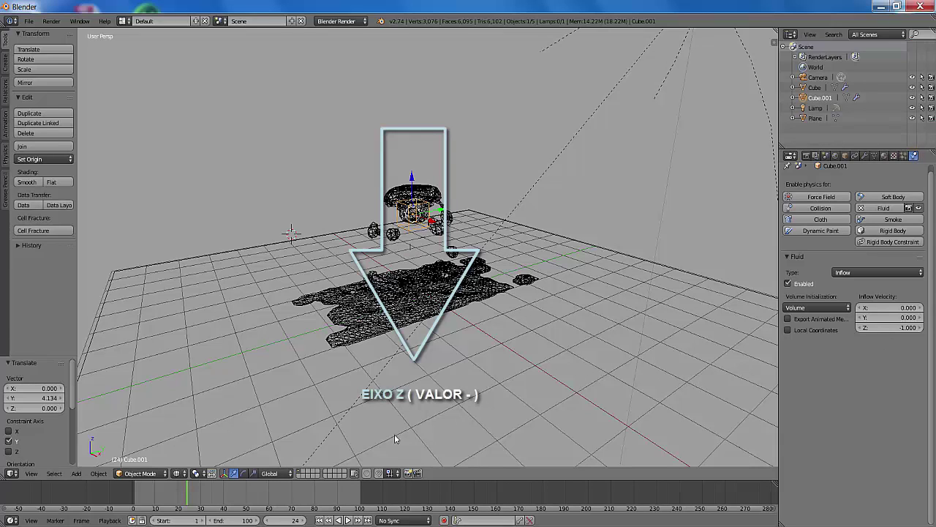
left_click(321, 520)
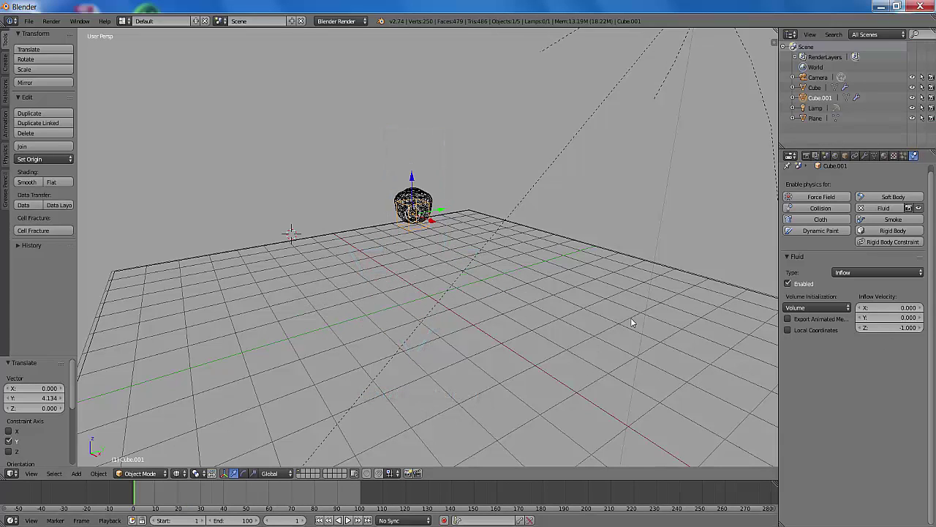
Step: Re-bake the domain Cube with the downward inflow and play it back in solid shading
right_click(422, 196)
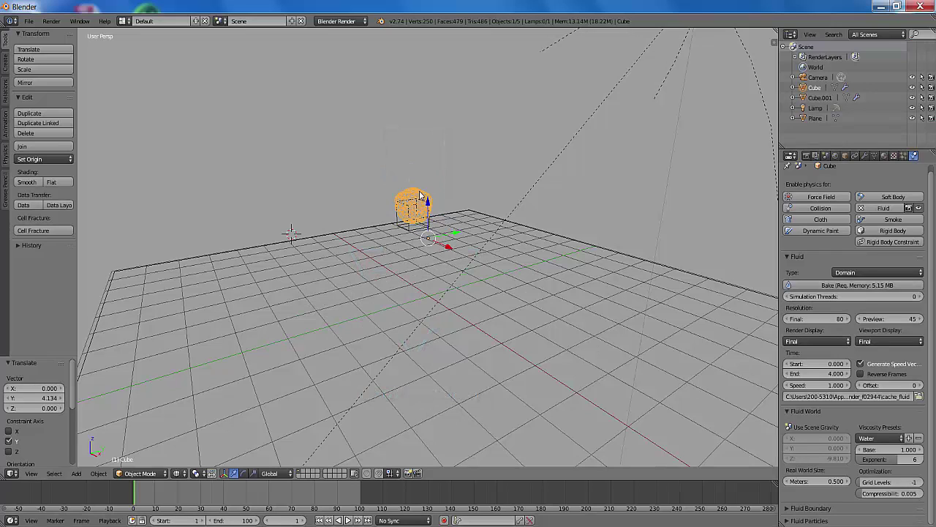
left_click(816, 286)
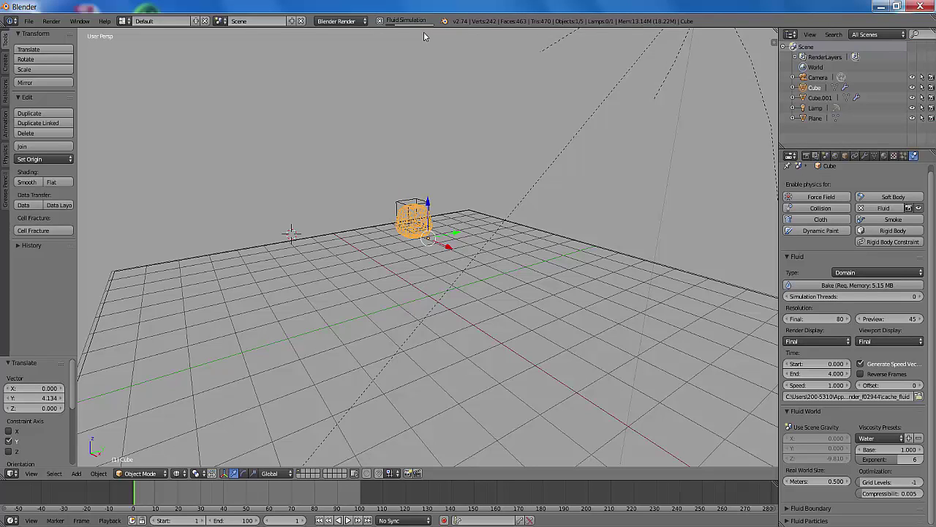
left_click(348, 520)
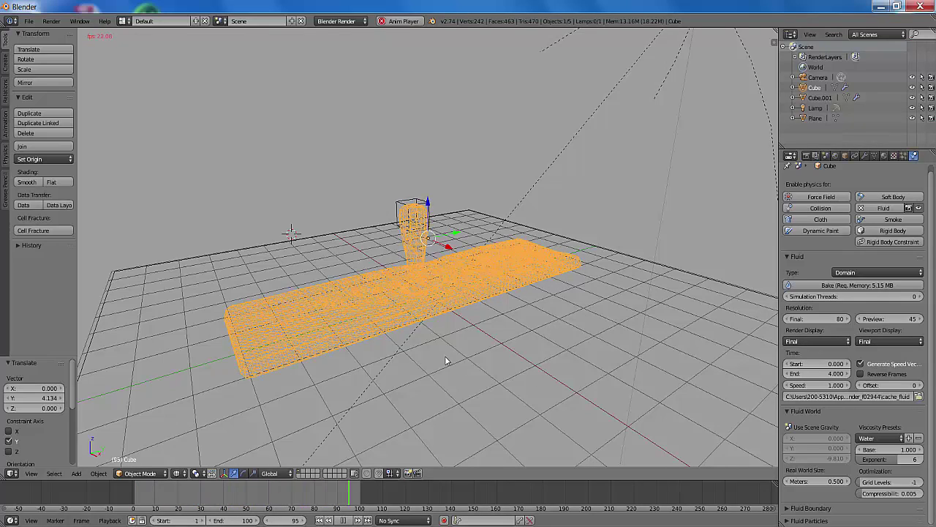
key("z")
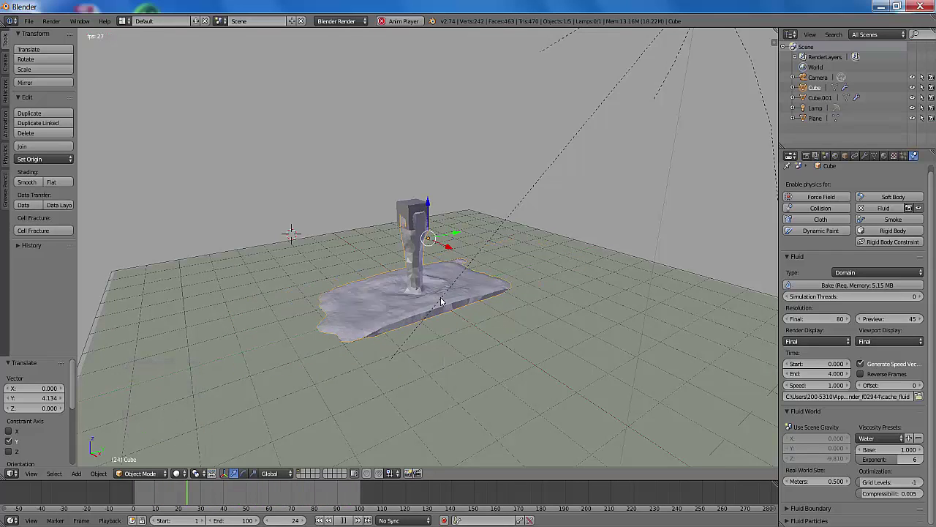
left_click(349, 519)
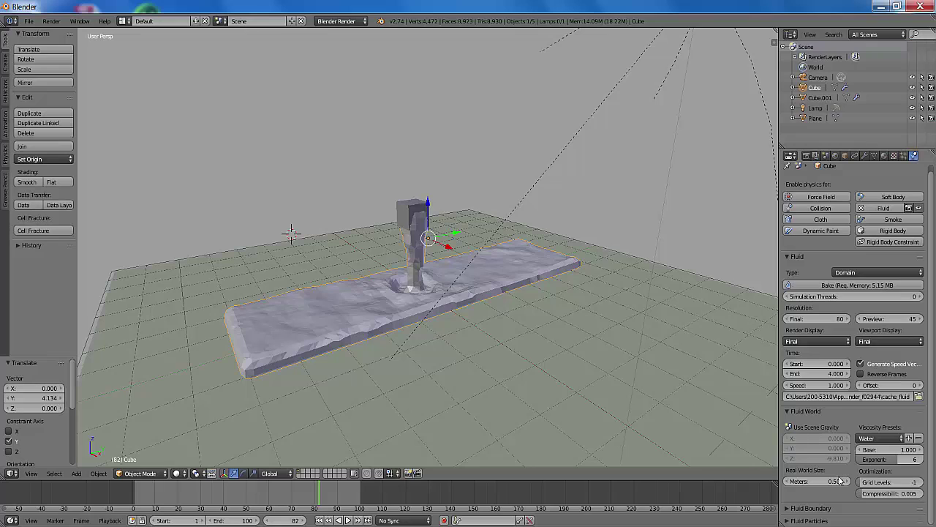
Step: Change the Fluid World real-world size from 0.500 to 0.1 meters
left_click(799, 483)
type("0.1")
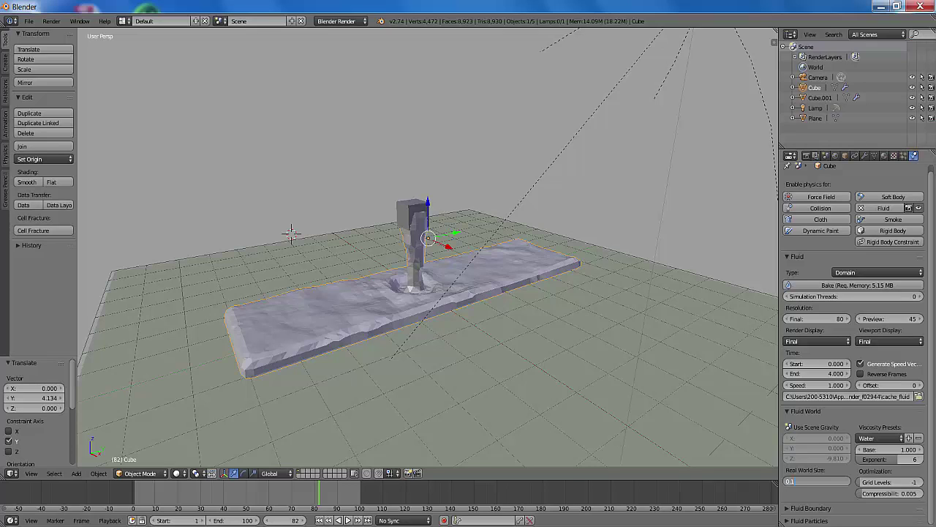
key("Return")
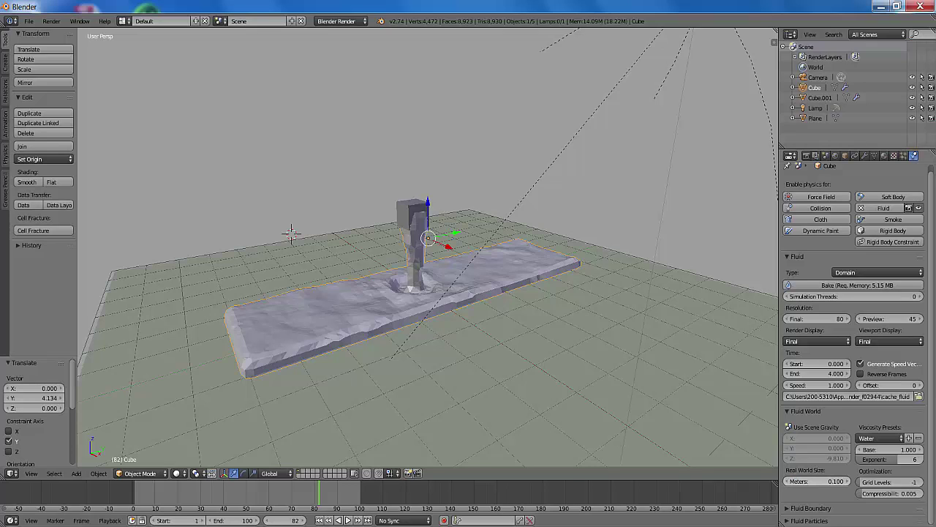
Step: Re-bake the 0.1 m fluid and replay it in solid view, then return to frame 1 in wireframe
left_click(839, 285)
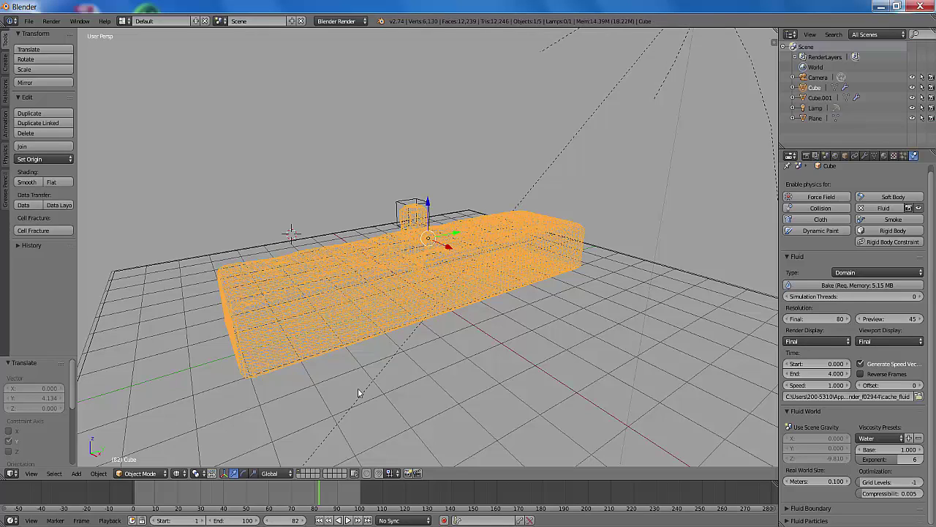
left_click(348, 521)
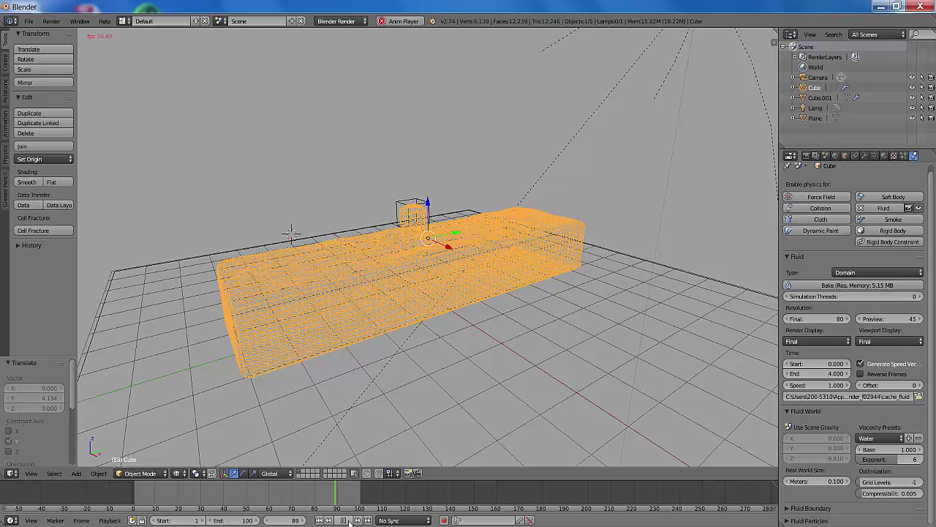
left_click(348, 520)
key("z")
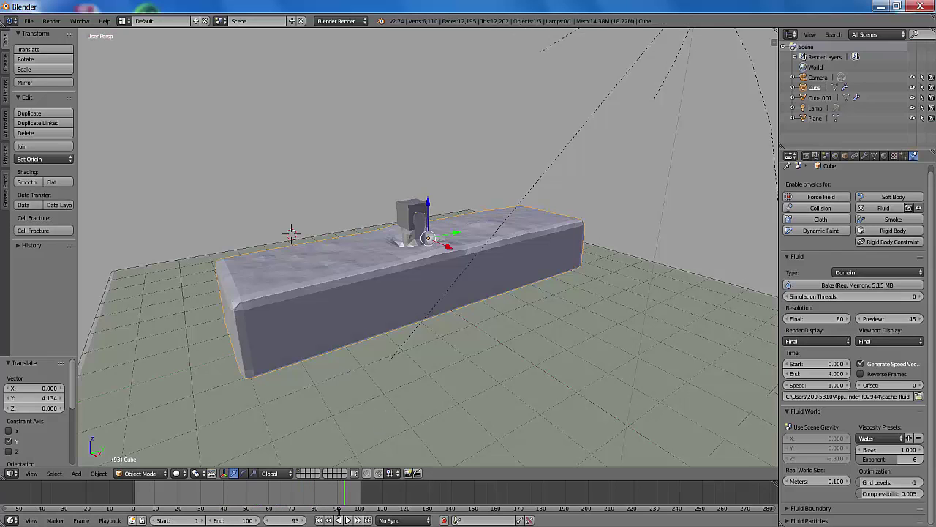
left_click(349, 520)
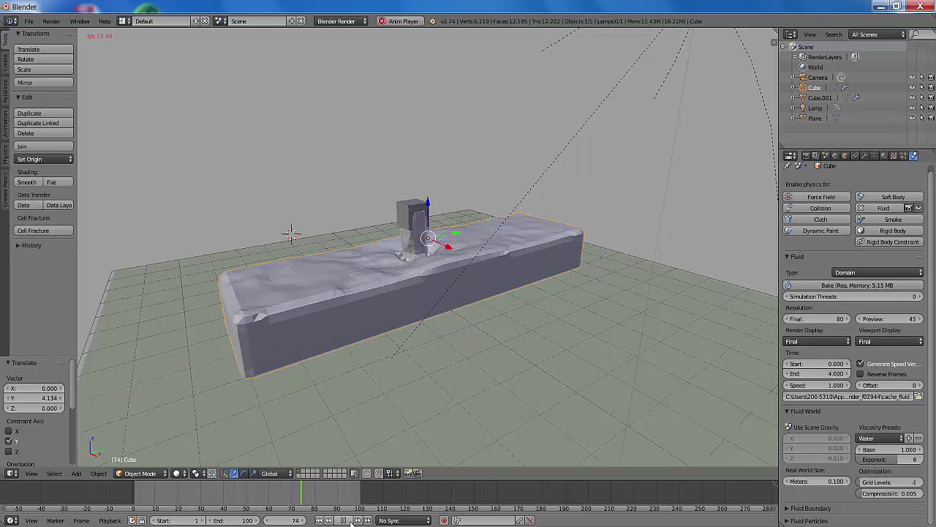
key("Escape")
key("z")
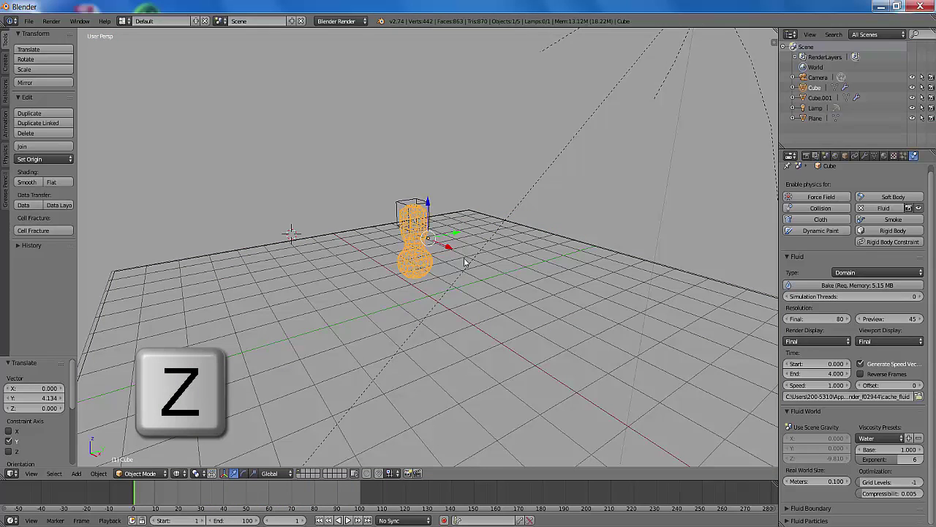
Step: Try a 0.001 m domain size, then undo it back to 0.500 m
left_click(835, 481)
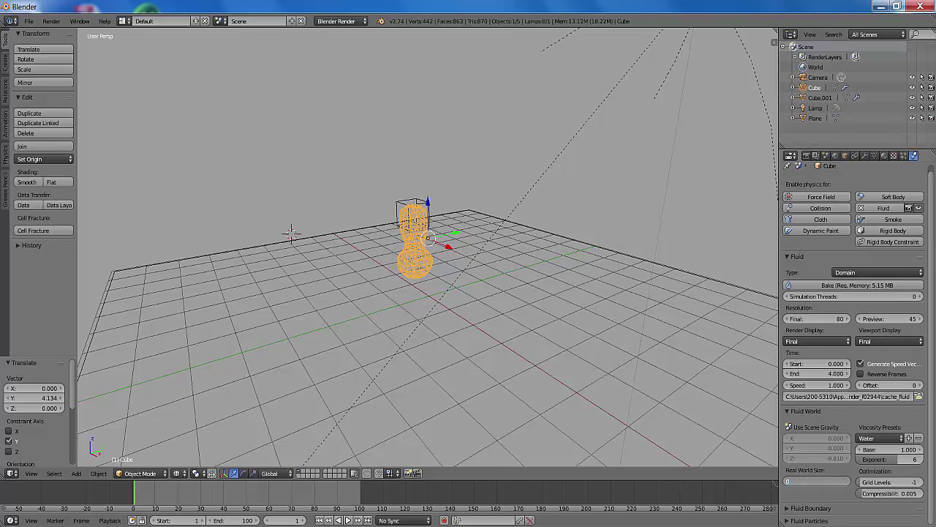
type(".001")
key("Return")
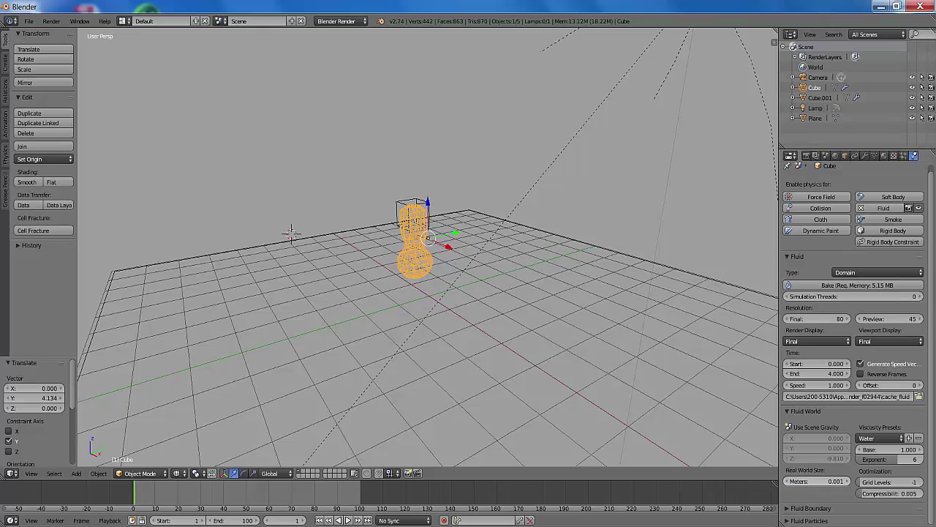
key("ctrl+z")
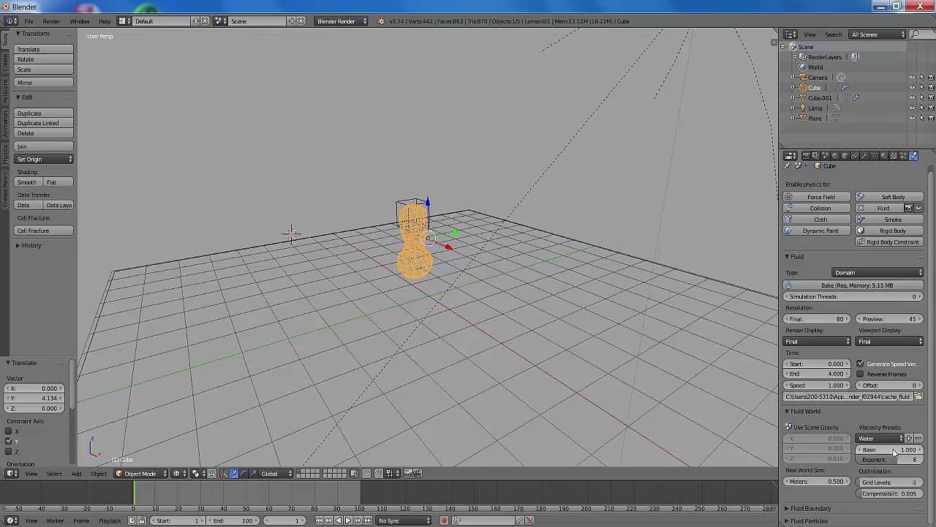
Step: Set viscosity base 0.030 and exponent 1, then re-bake and play the fluid
left_click(895, 448)
key("Return")
left_click(905, 460)
key("Return")
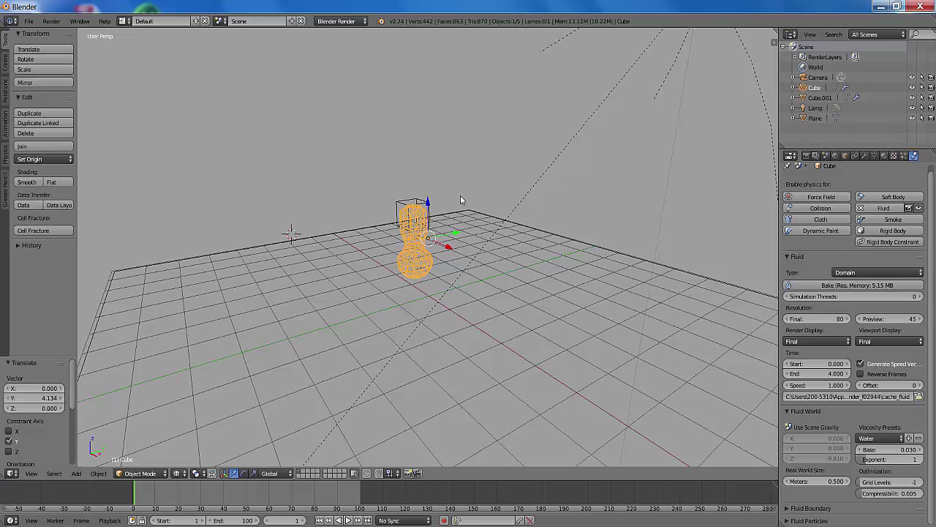
left_click(824, 286)
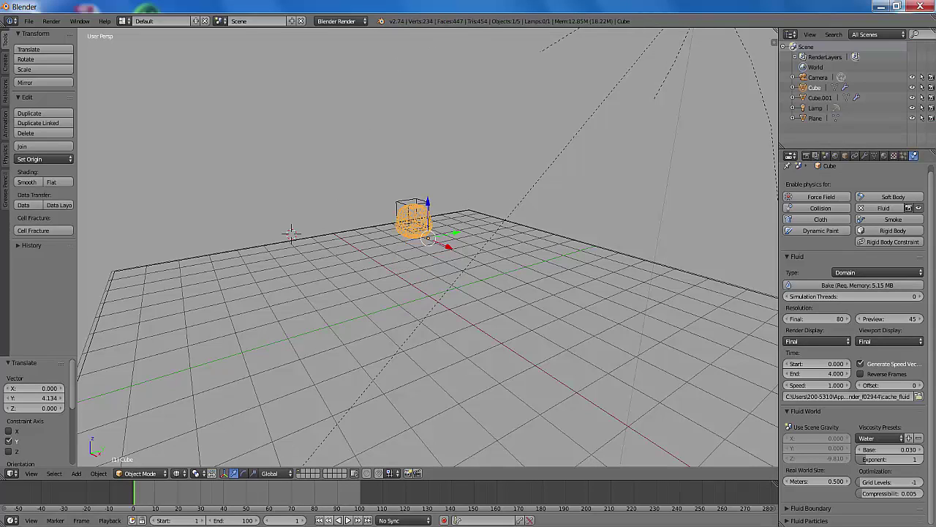
left_click(348, 521)
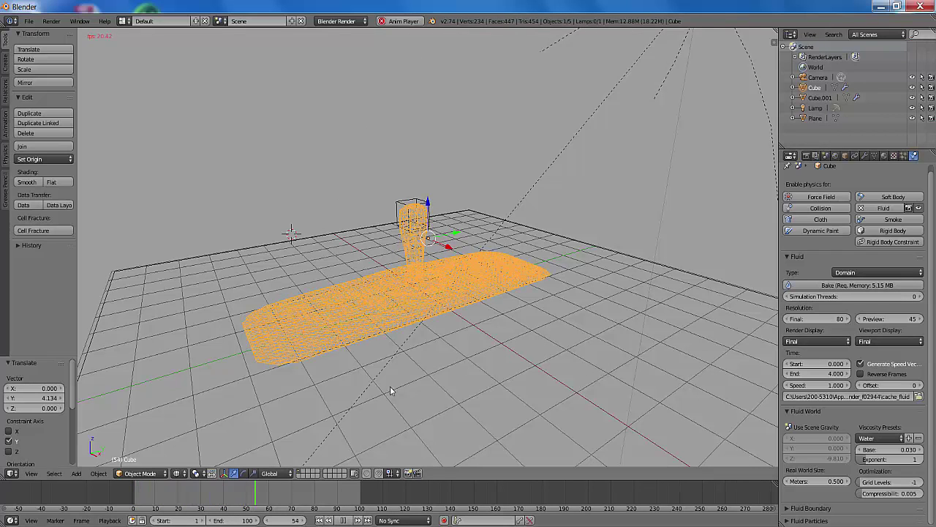
Step: Watch the thicker fluid in solid shading, browse Viscosity Presets, then stop at frame 1
key("z")
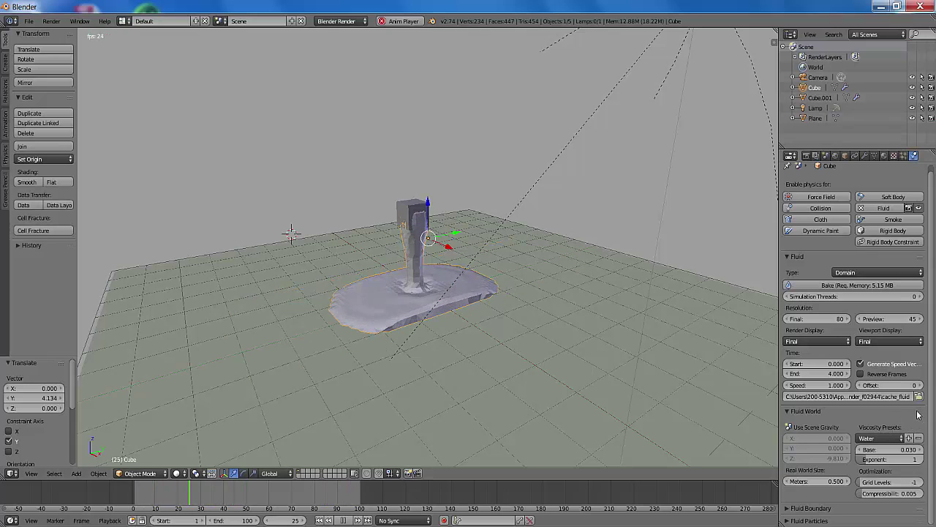
left_click(902, 438)
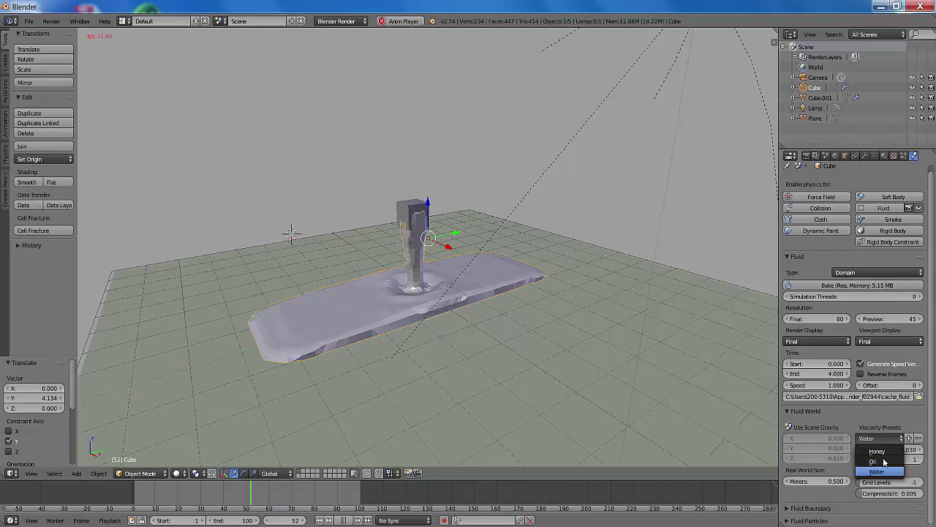
left_click(346, 520)
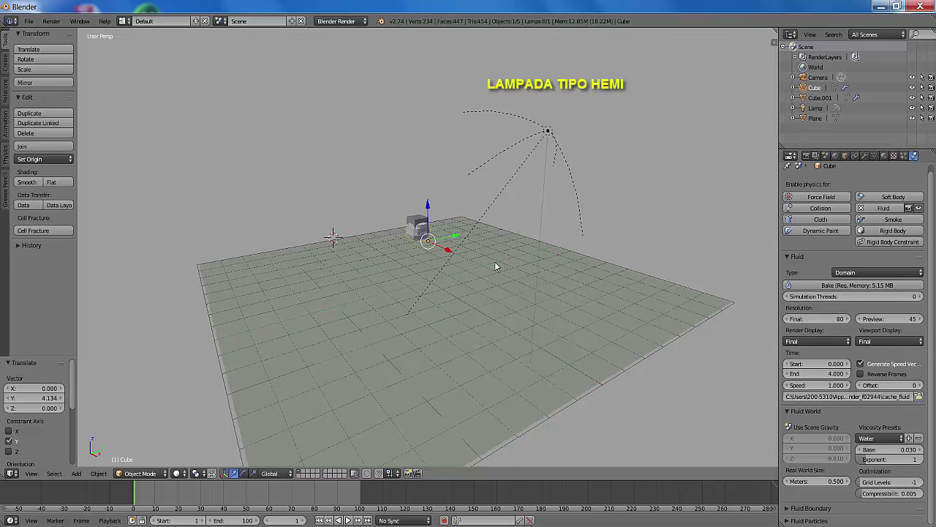
key("F12")
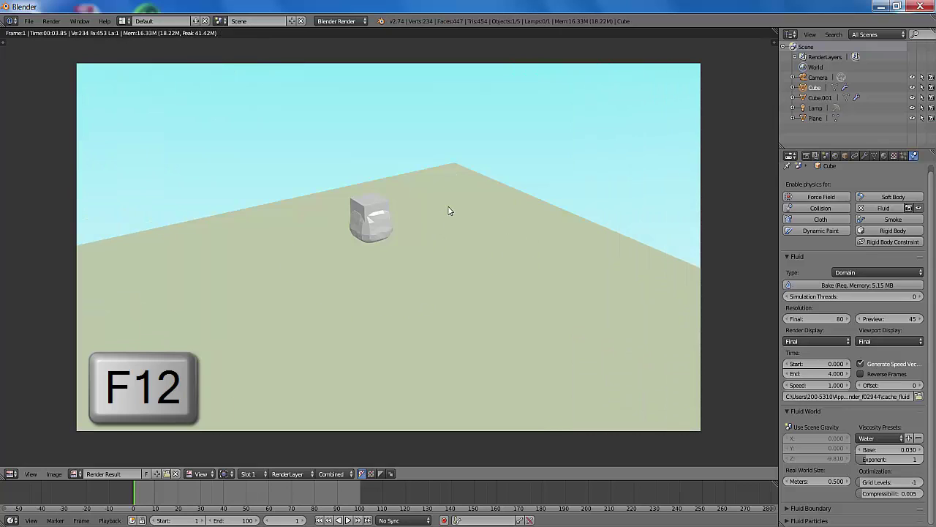
left_click(223, 498)
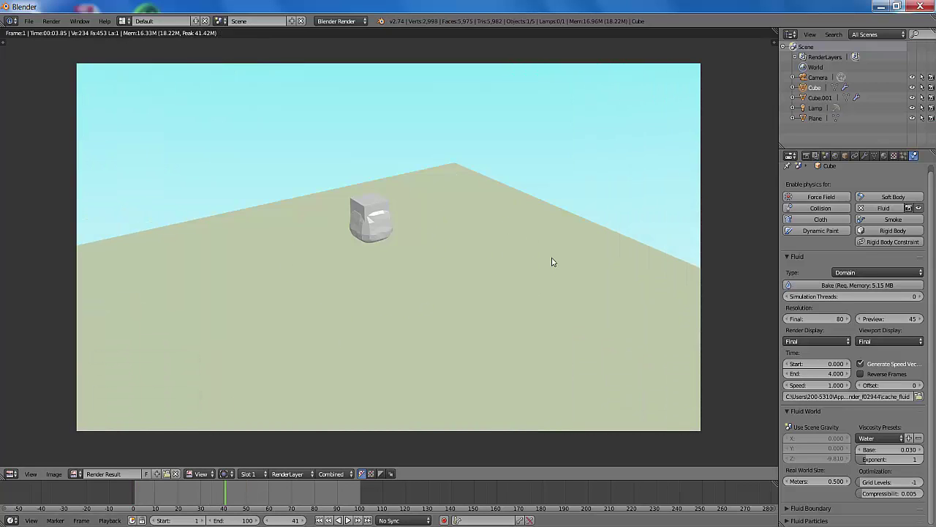
key("F12")
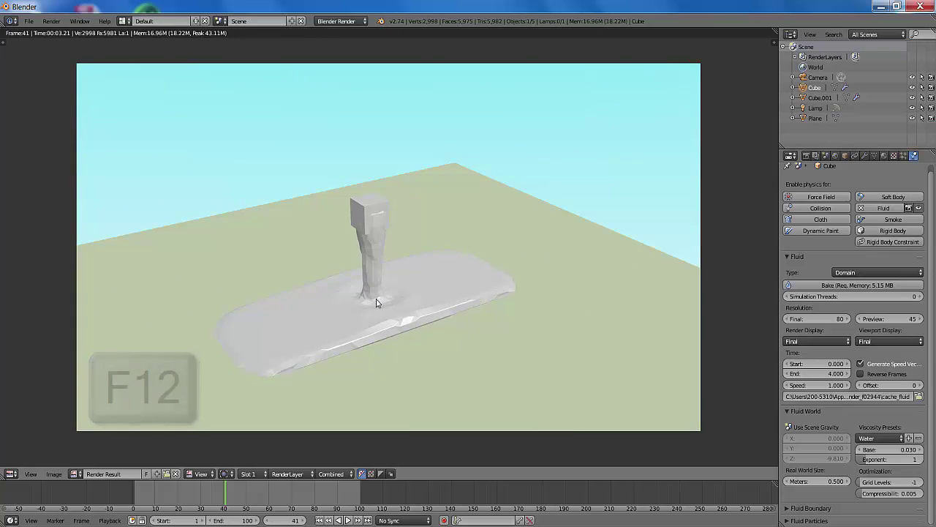
key("Escape")
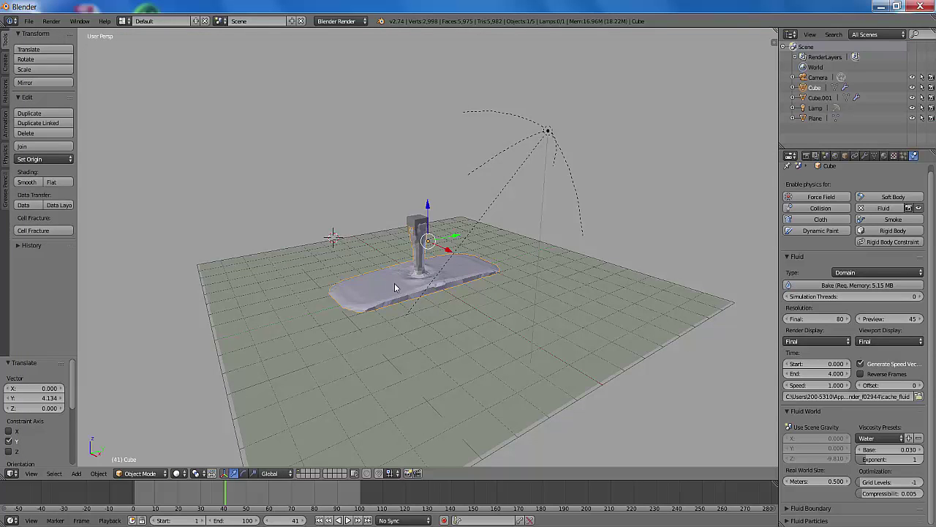
Step: Smooth-shade the fluid mesh and hide the inflow cube Cube.001 in the outliner
scroll(394, 288, "up", 5)
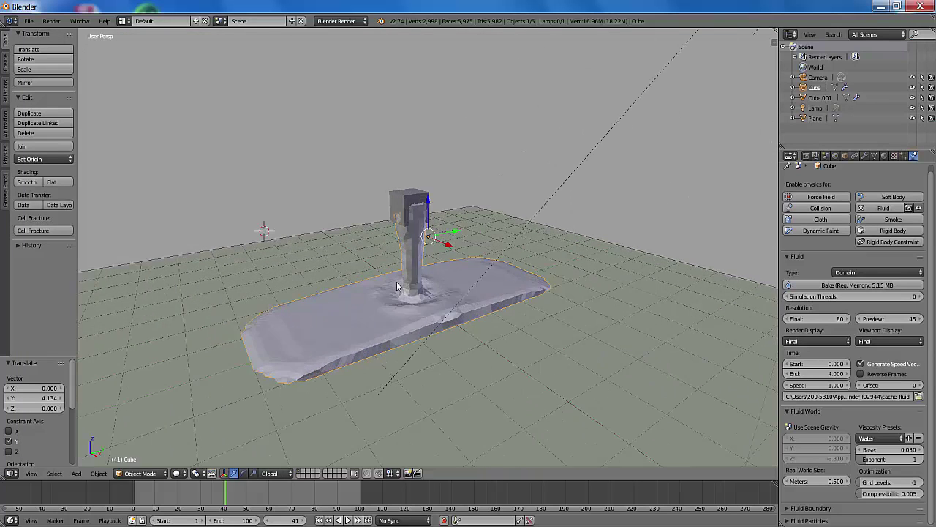
left_click(27, 181)
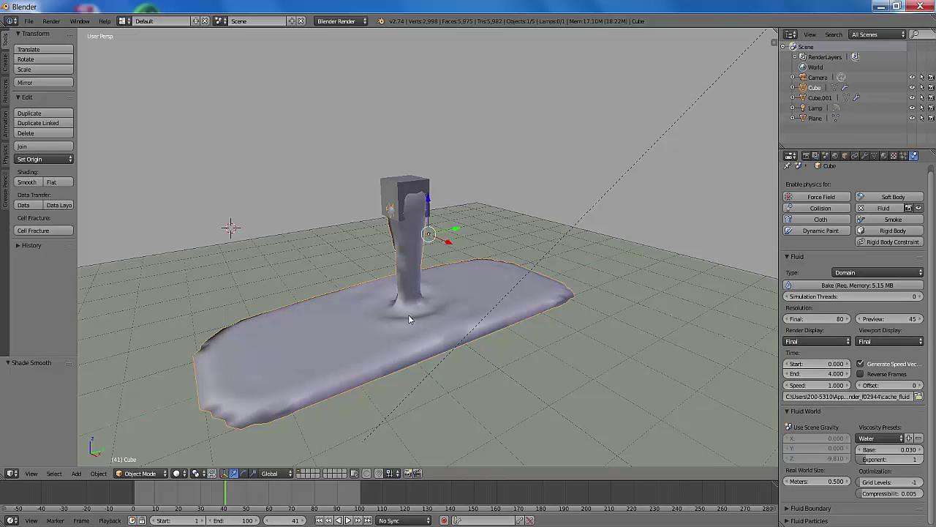
right_click(397, 186)
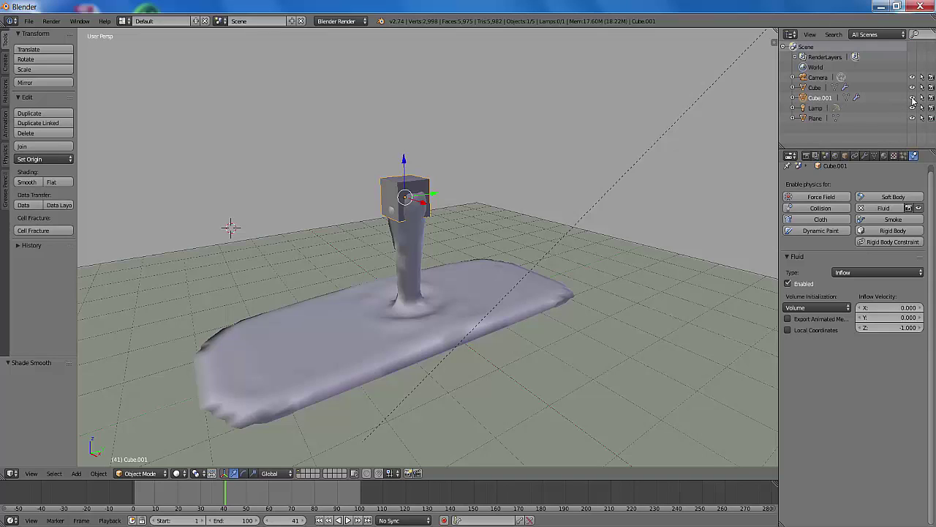
left_click(912, 98)
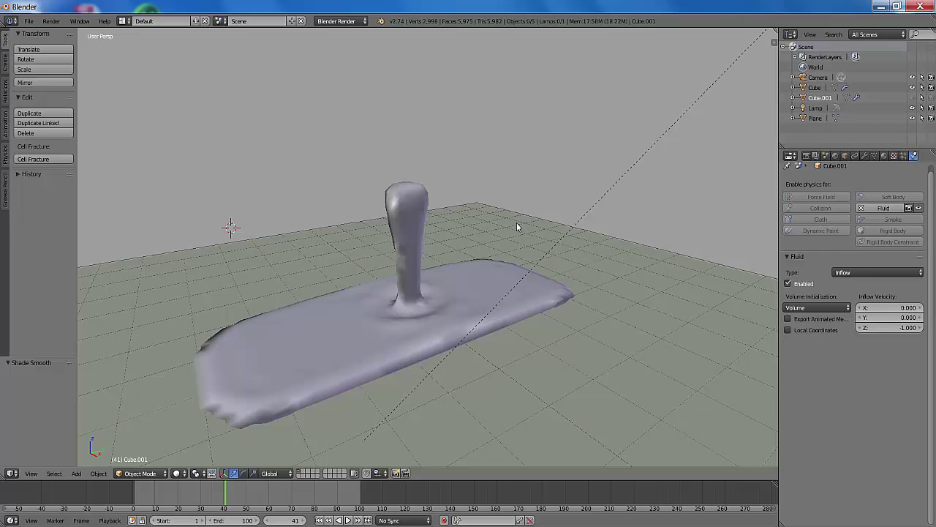
Step: Render a test frame showing the smoother fluid column and puddle
key("F12")
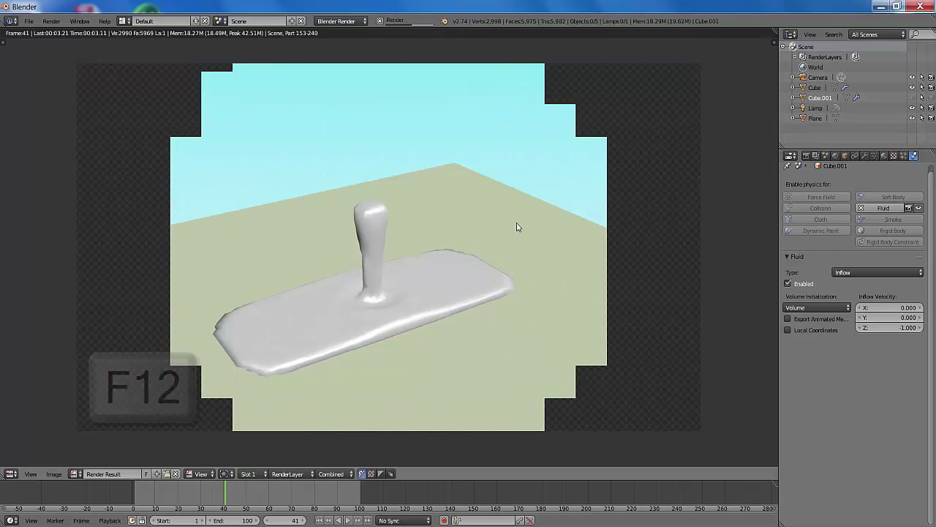
key("Escape")
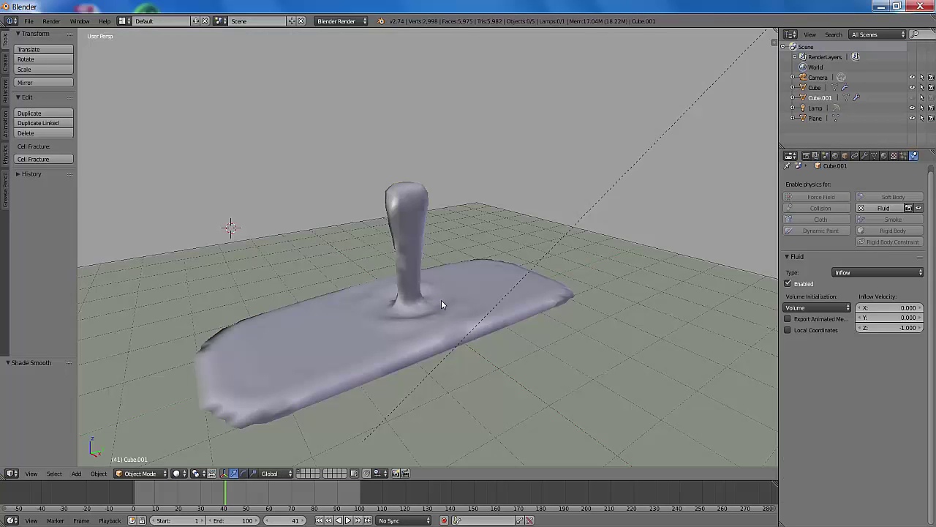
right_click(442, 301)
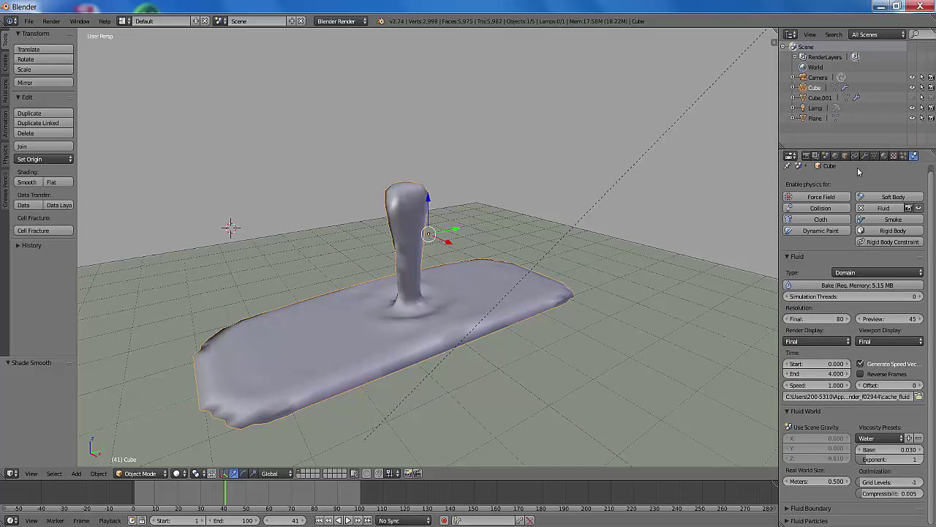
Step: Set the fluid material's diffuse intensity to 1.000 and specular intensity to 0
left_click(884, 156)
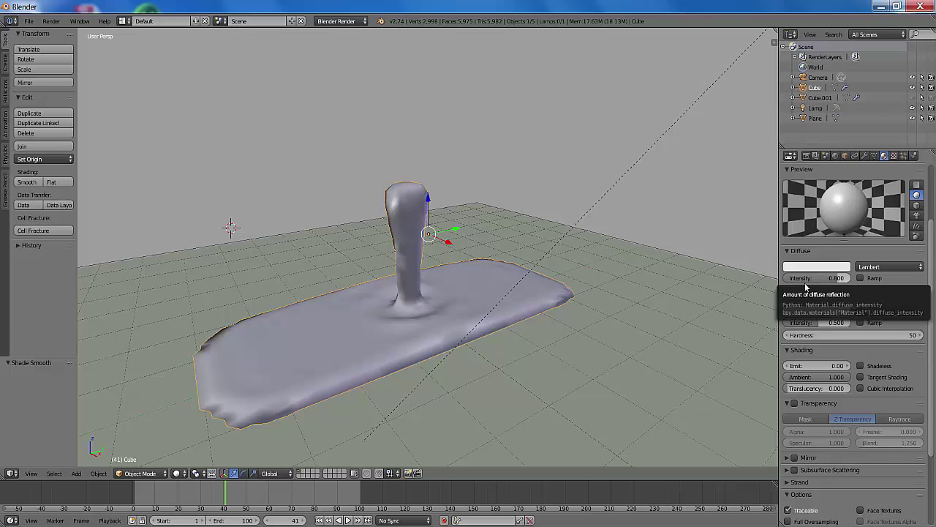
left_click_drag(807, 287, 848, 287)
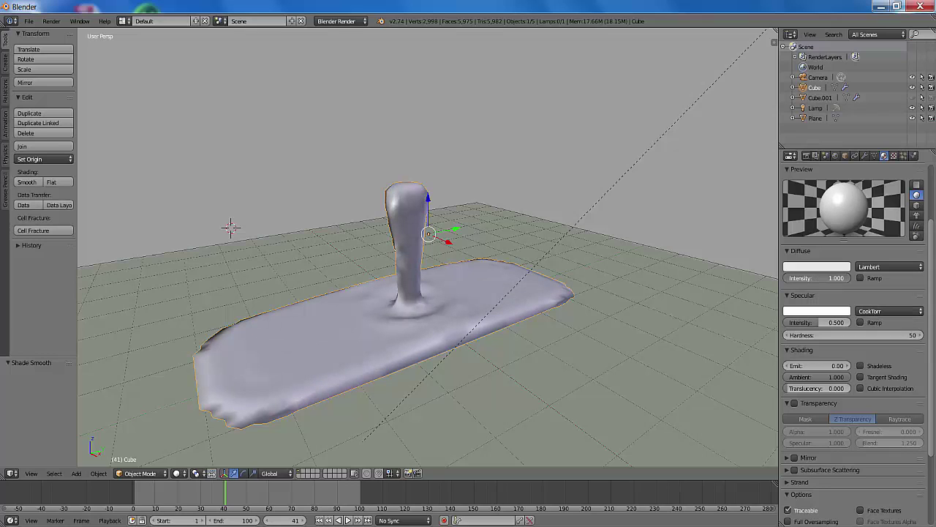
left_click_drag(813, 322, 852, 322)
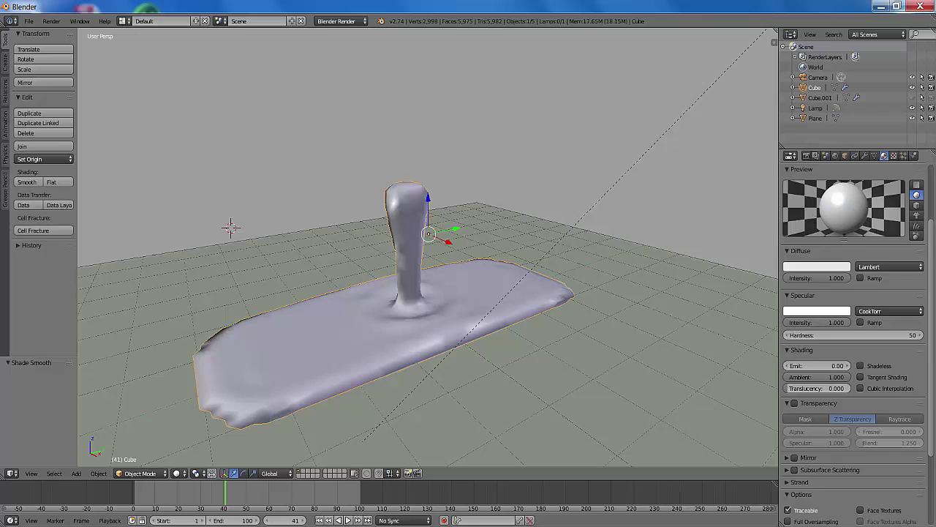
scroll(852, 326, "down", 1)
scroll(852, 325, "down", 3)
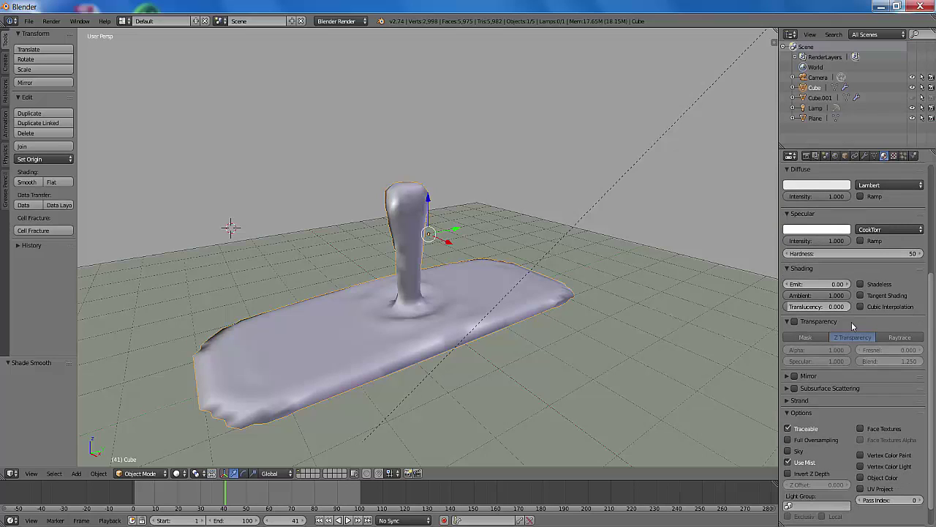
Step: Enable raytraced transparency with alpha 0.351 and IOR 1.500, and render the glassy fluid
left_click(796, 321)
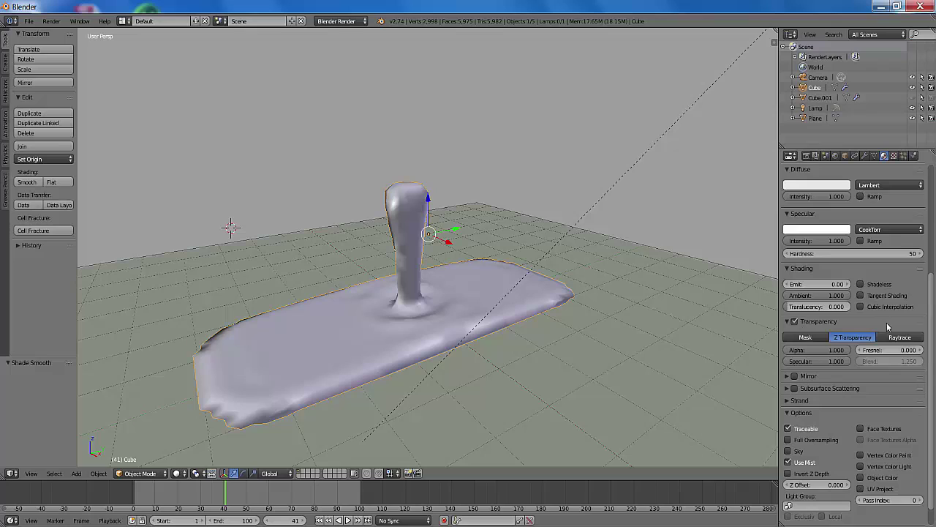
left_click(901, 338)
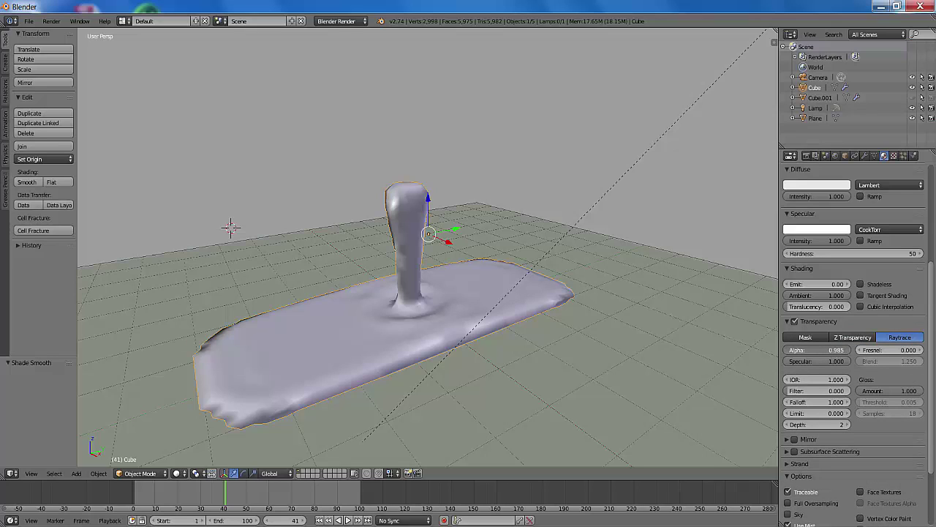
left_click_drag(818, 349, 801, 350)
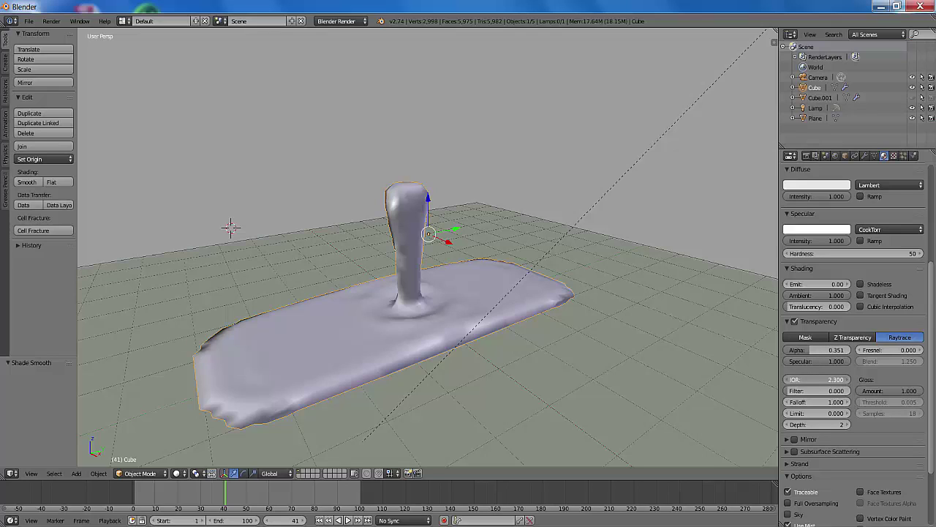
key("F12")
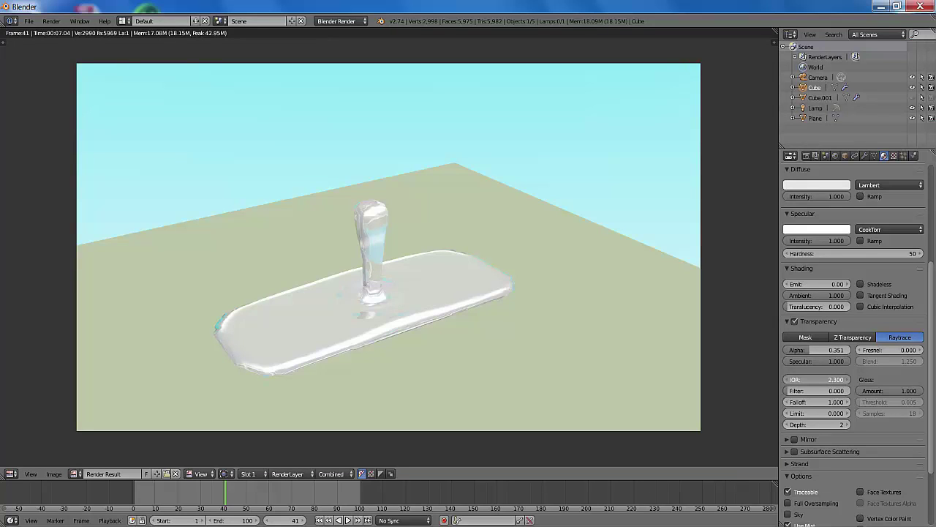
key("F12")
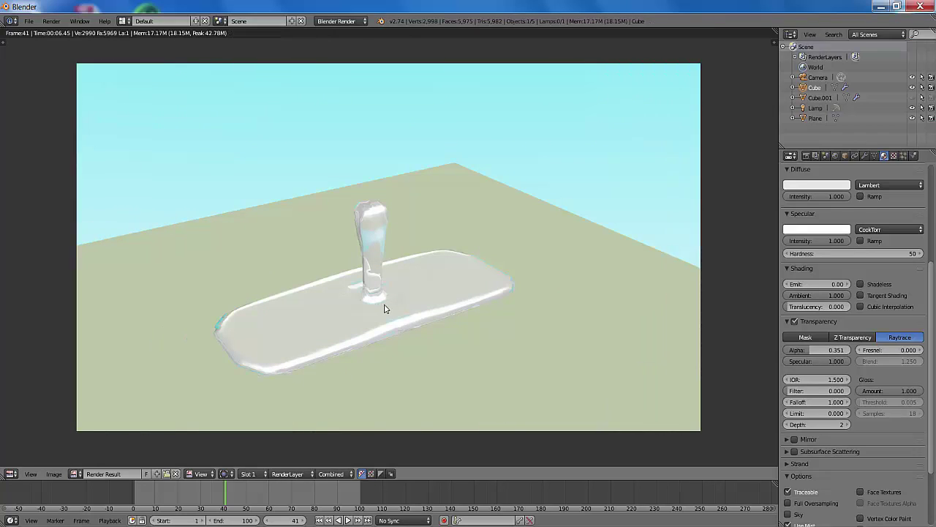
key("Escape")
left_click(31, 473)
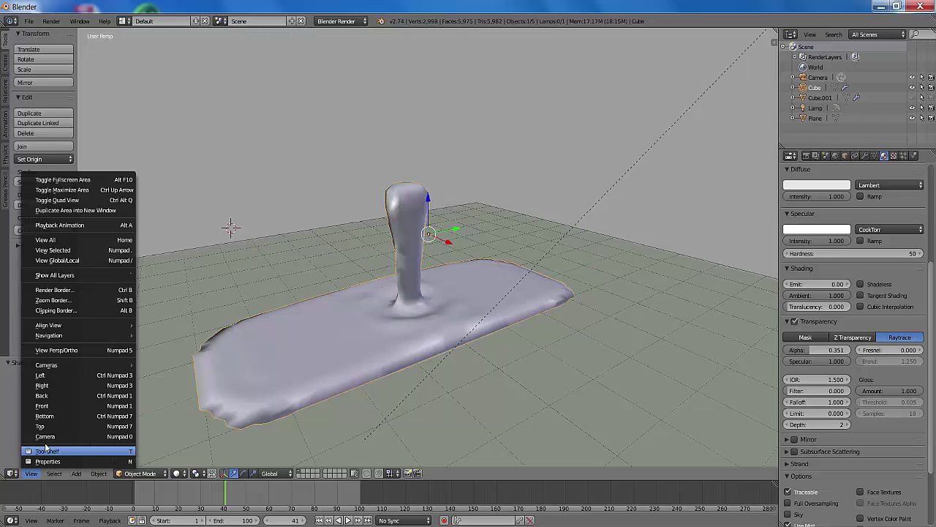
Step: View through the camera, raise the floor plane to Z 0.224, and render under the cyan blend sky
left_click(45, 437)
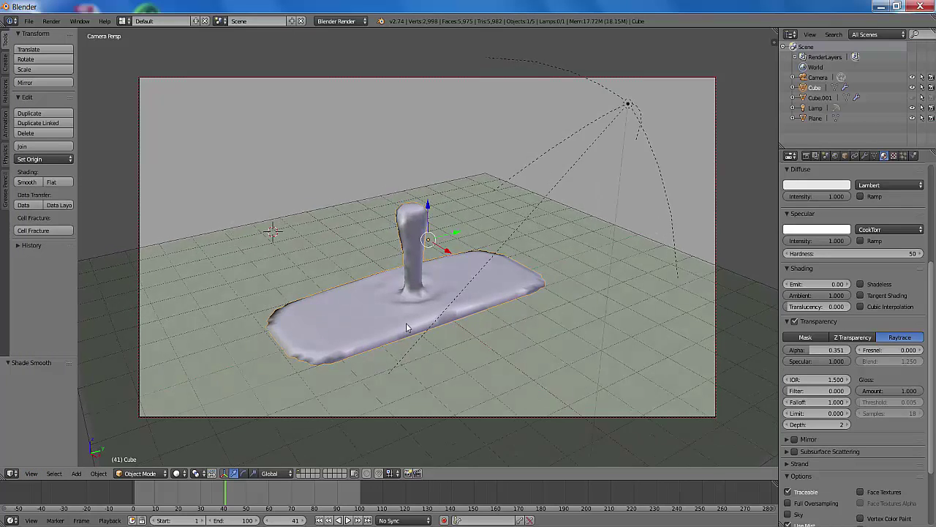
middle_click_drag(406, 323, 643, 236)
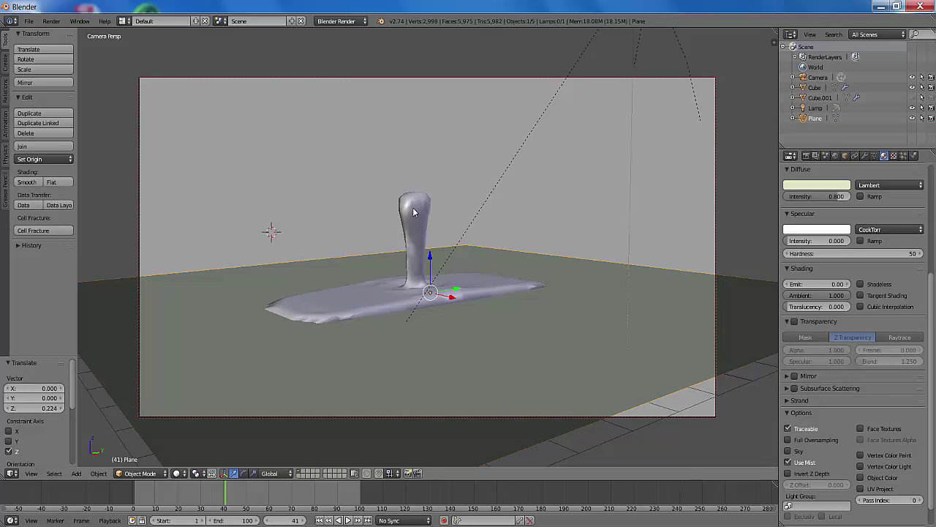
left_click(836, 156)
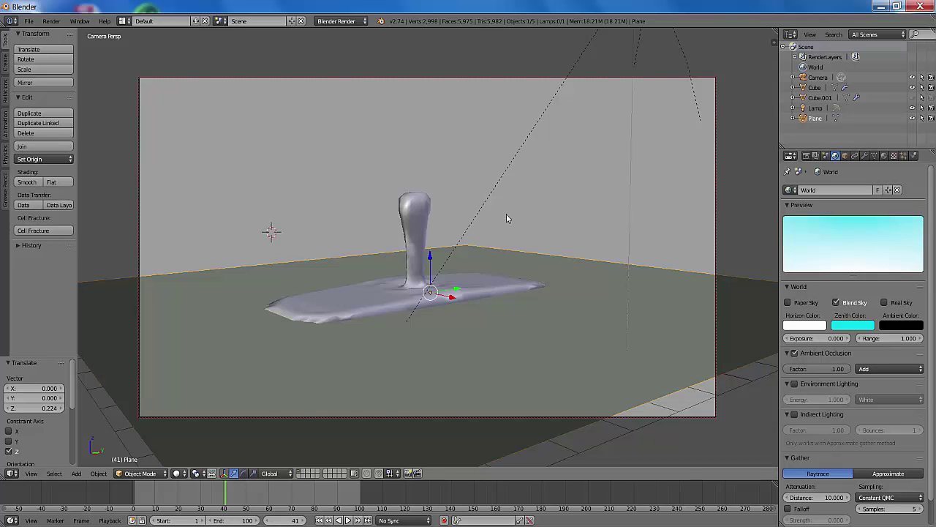
key("F12")
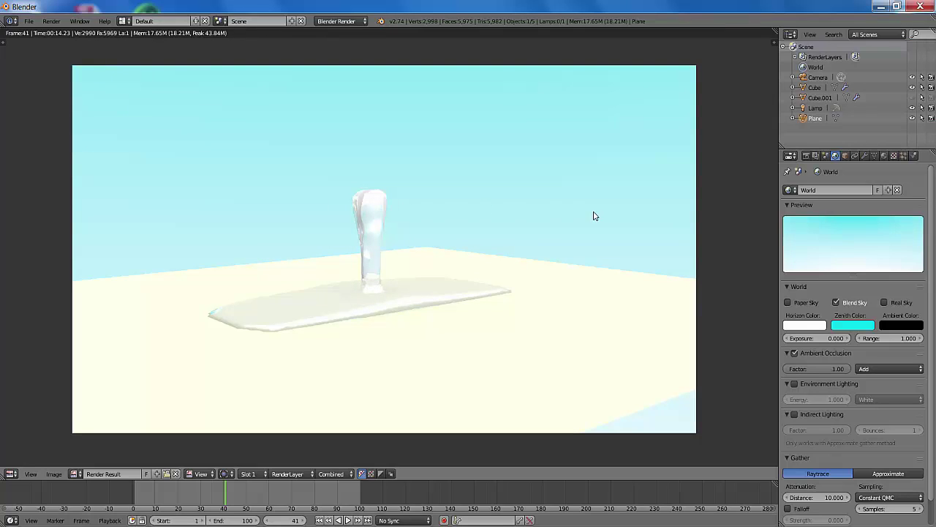
left_click(914, 158)
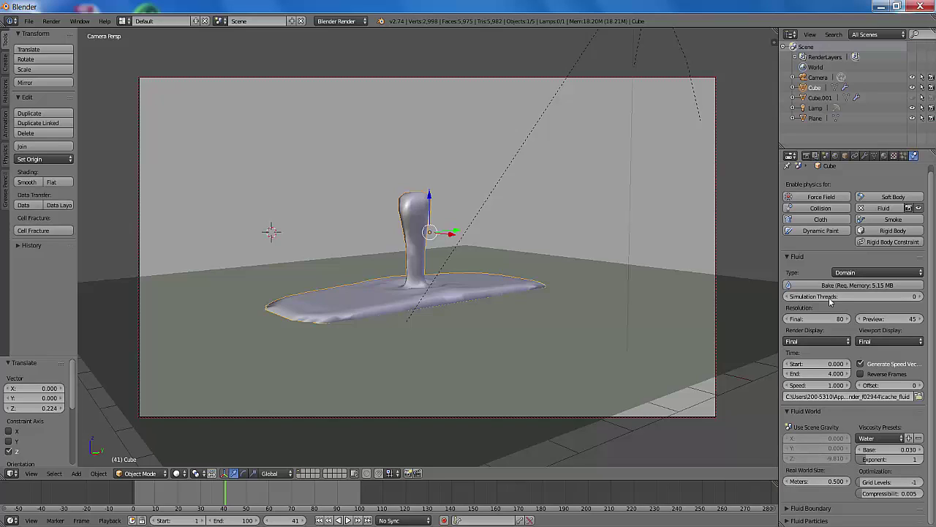
Step: Untick scene Gravity so the Fluid World gravity Z -9.810 becomes editable
left_click(825, 157)
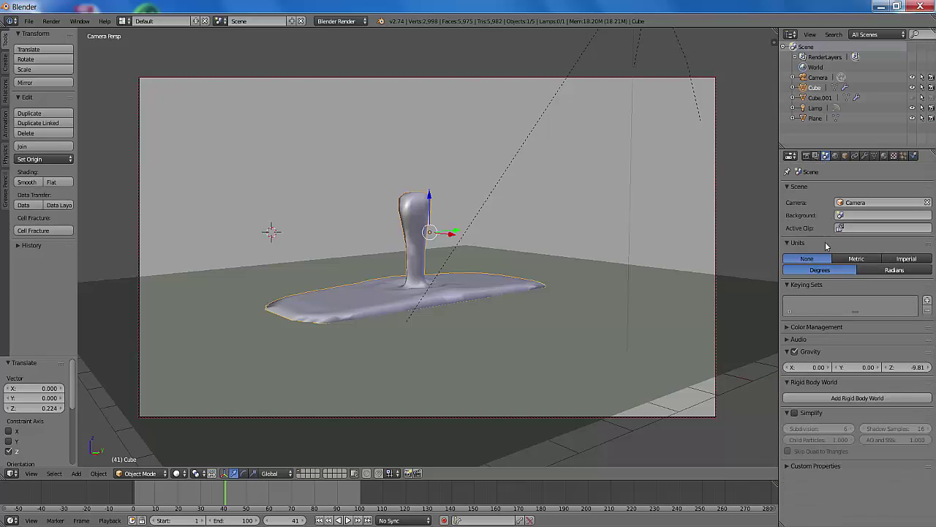
left_click(795, 352)
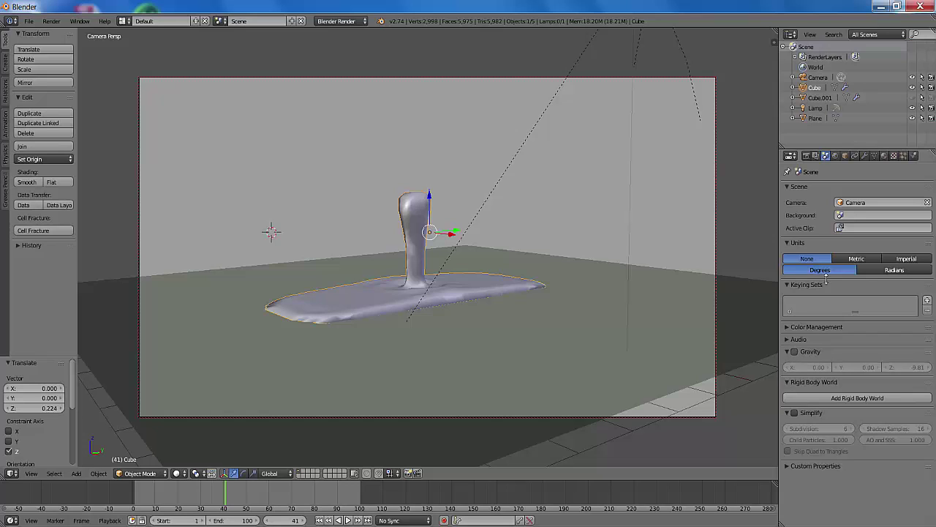
left_click(914, 156)
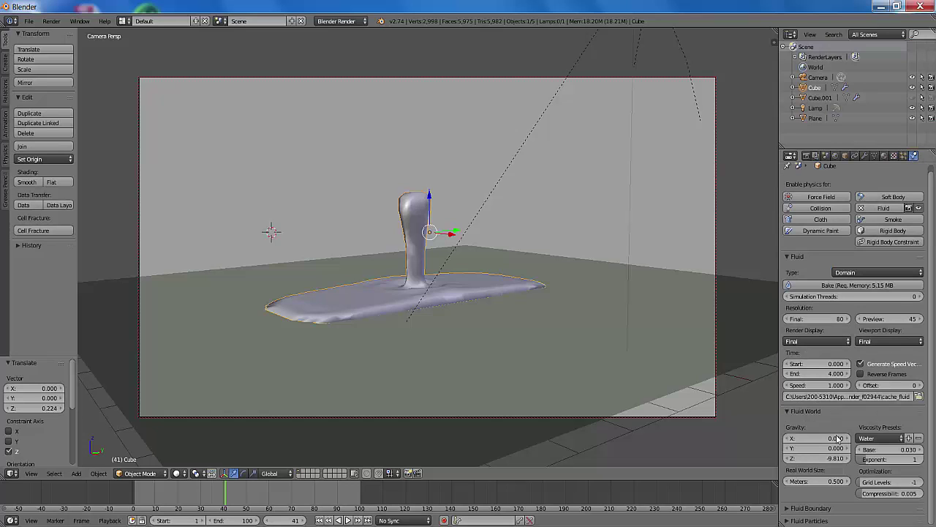